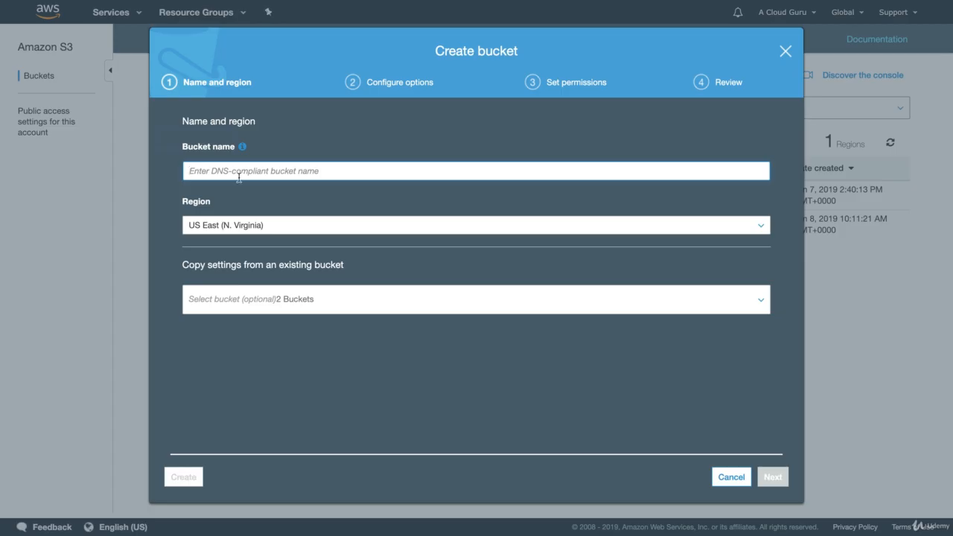
{"action": "type", "text": "crossregionreplication243294782398"}
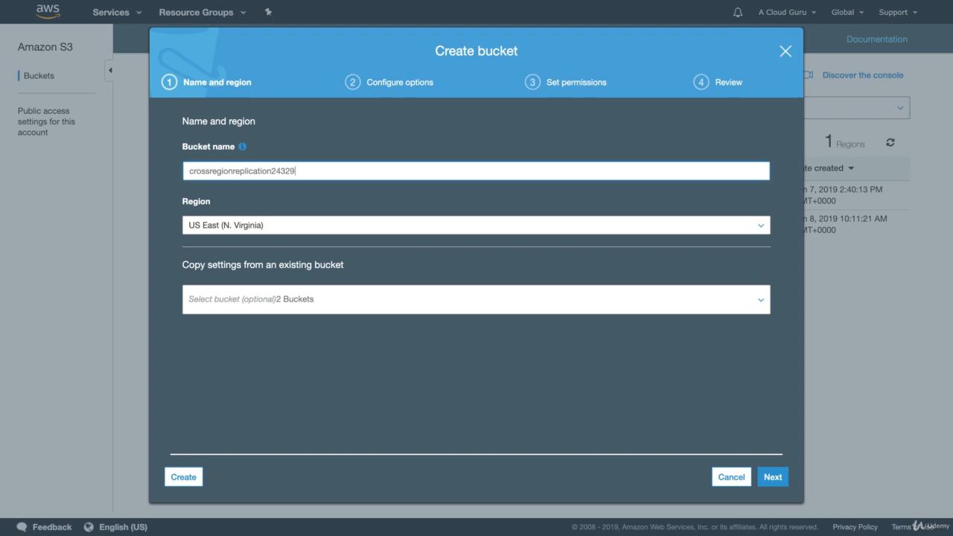
{"action": "left_click", "coordinate": [183, 476]}
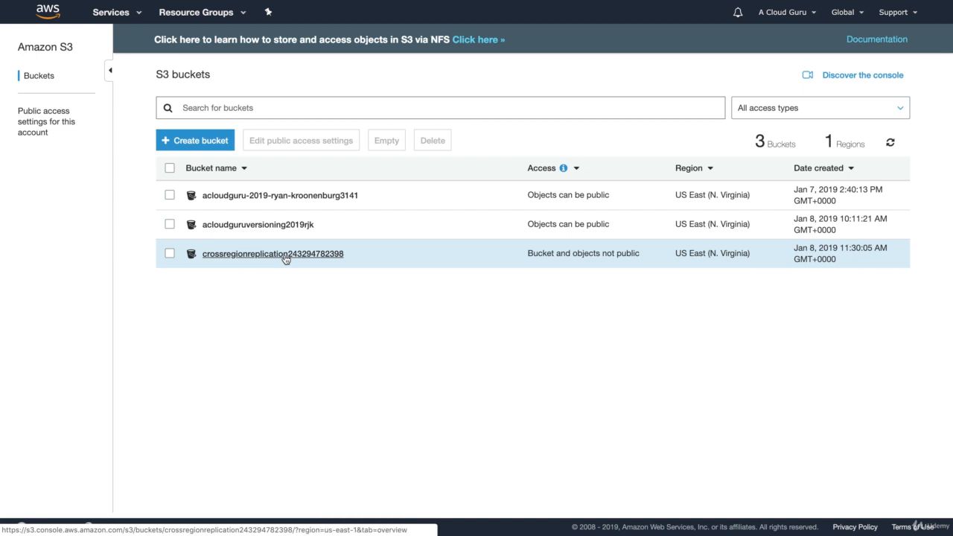
{"action": "left_click", "coordinate": [285, 255]}
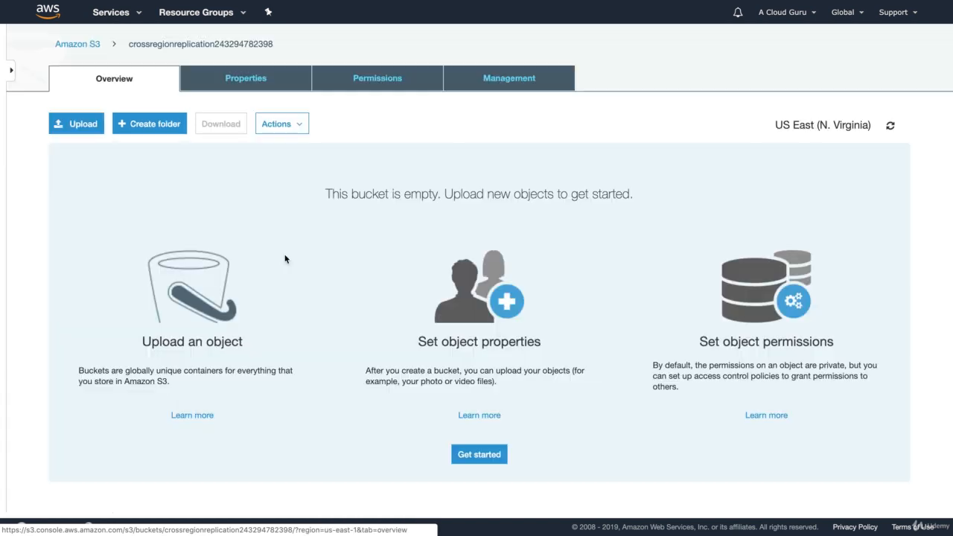
{"action": "left_click", "coordinate": [493, 82]}
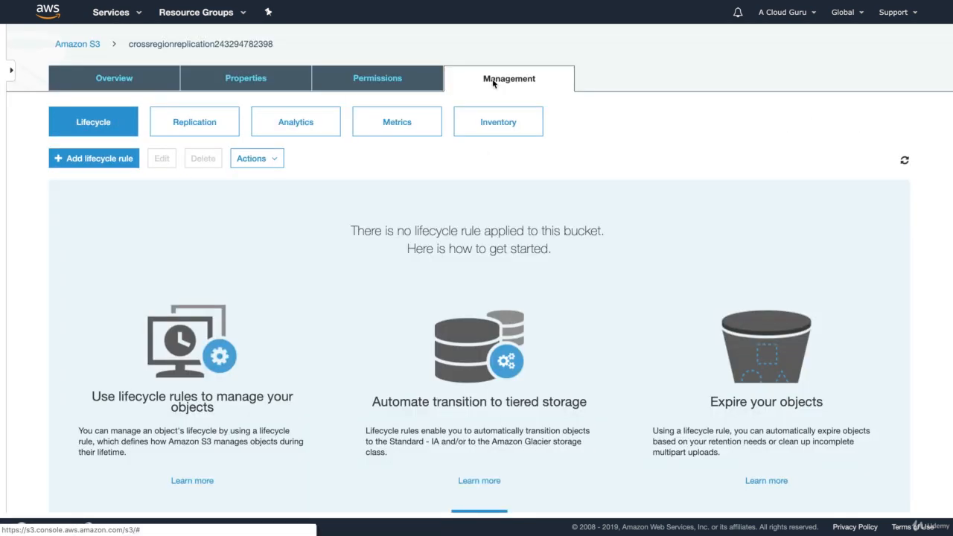
{"action": "left_click", "coordinate": [198, 126]}
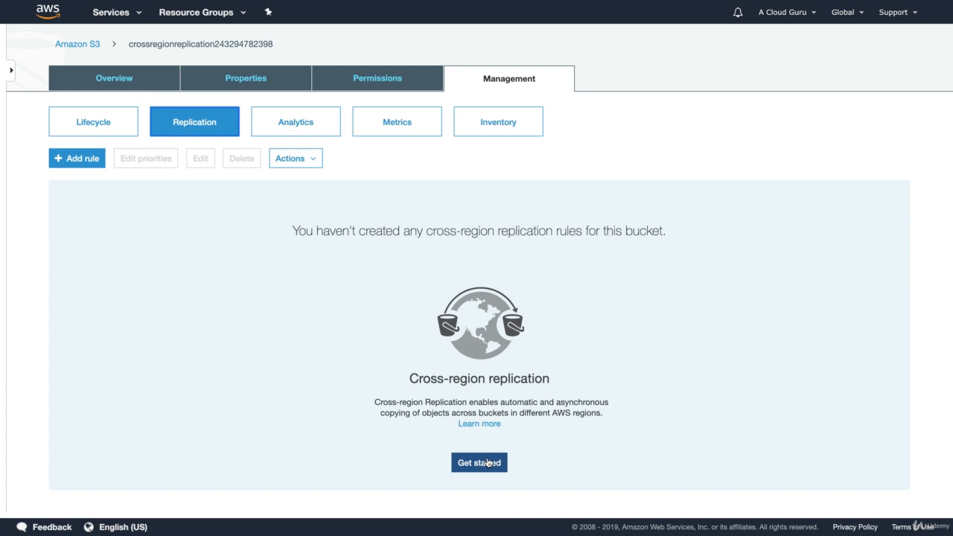
{"action": "left_click", "coordinate": [75, 165]}
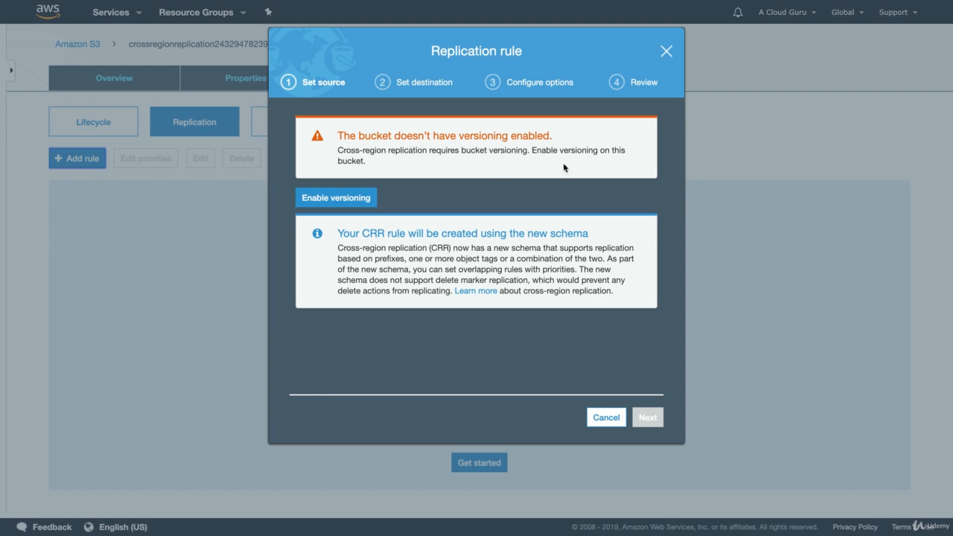
{"action": "left_click", "coordinate": [353, 200]}
{"action": "left_click", "coordinate": [665, 52]}
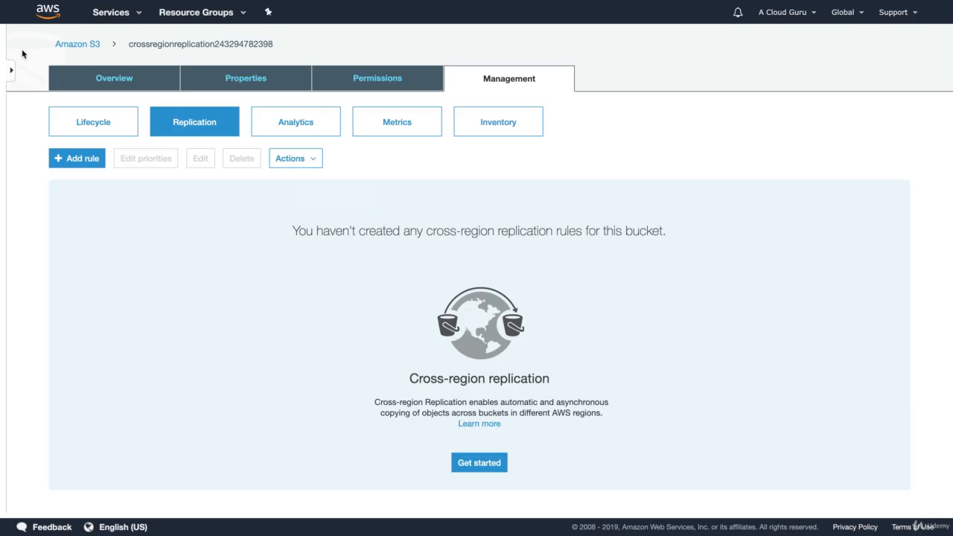
- Check the acloudguruversioning2019rjk bucket's replication rules and the stored versions of HelloCloudGurus.txt
{"action": "left_click", "coordinate": [90, 46]}
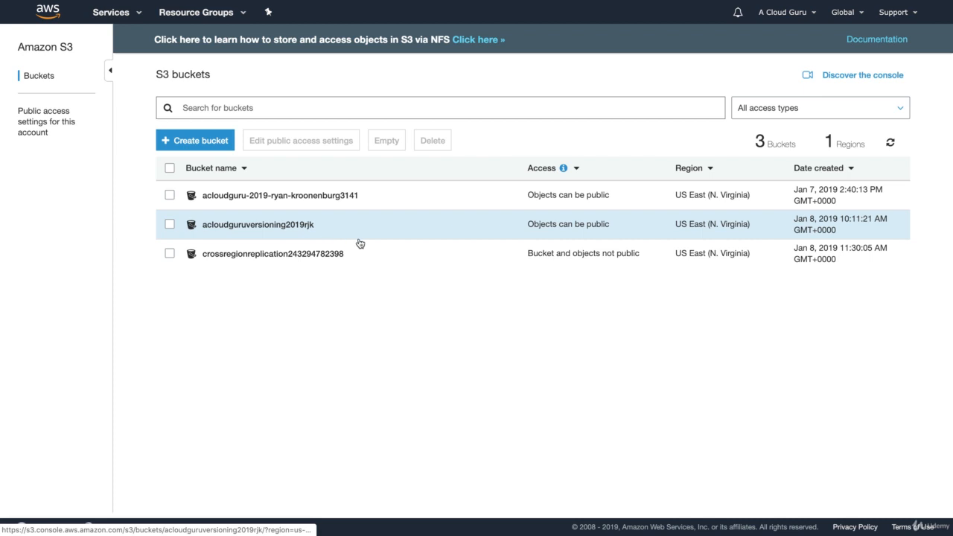
{"action": "left_click", "coordinate": [240, 229]}
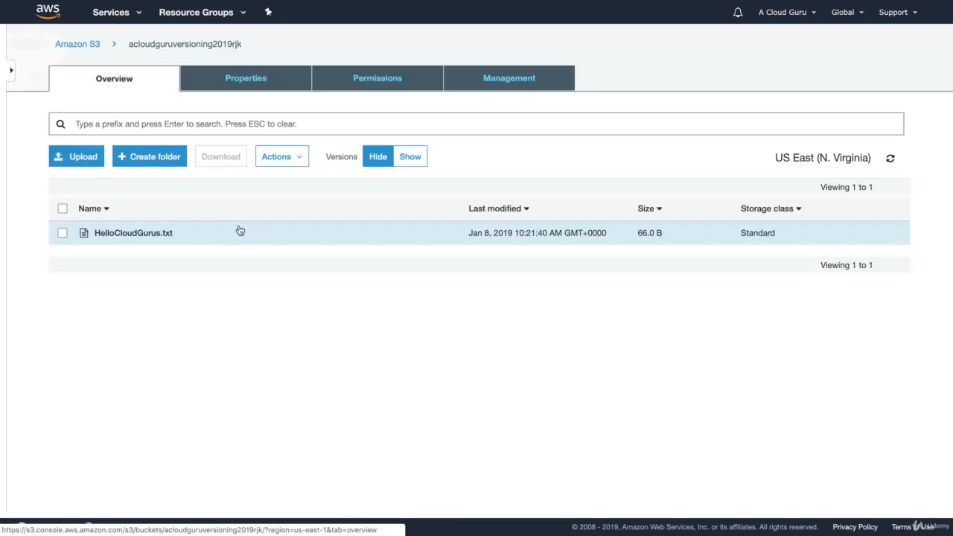
{"action": "left_click", "coordinate": [508, 79]}
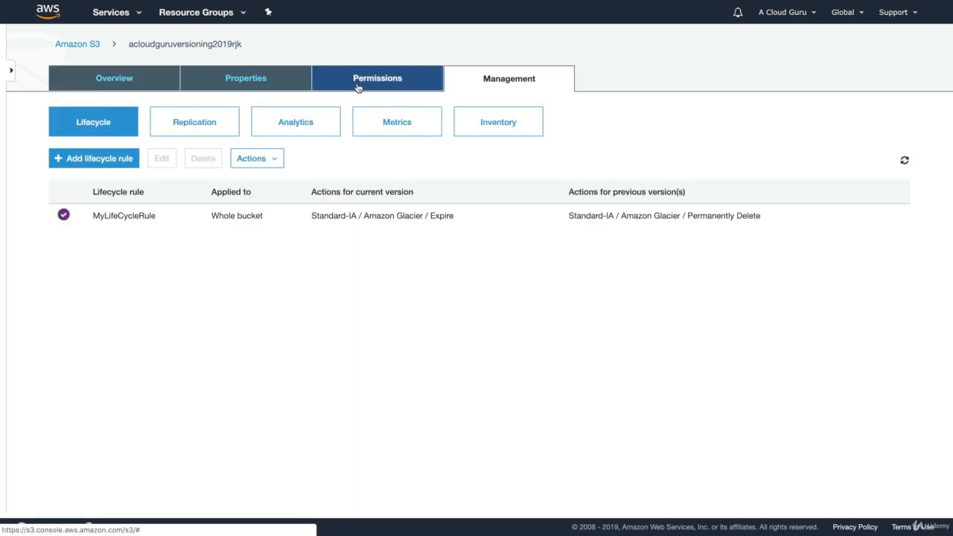
{"action": "left_click", "coordinate": [202, 125]}
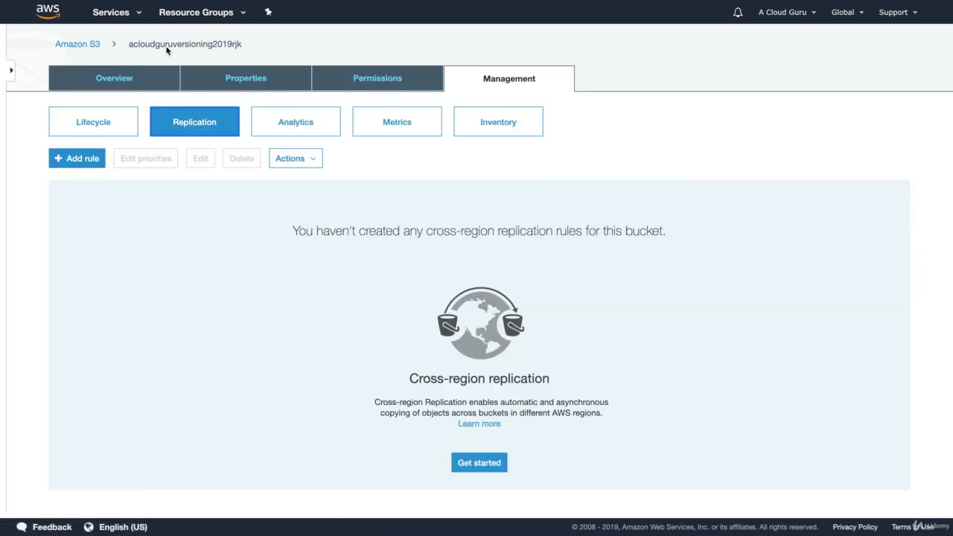
{"action": "left_click", "coordinate": [148, 82]}
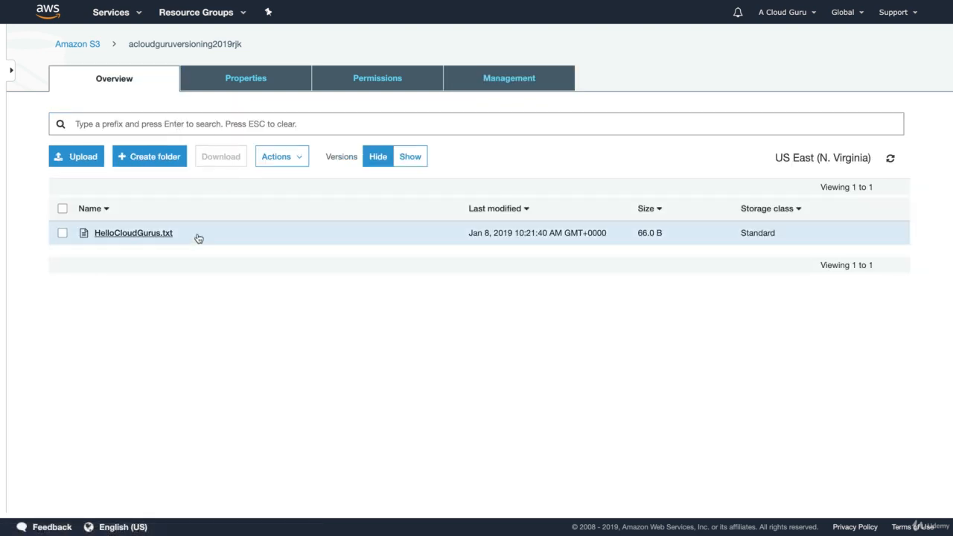
{"action": "left_click", "coordinate": [408, 157]}
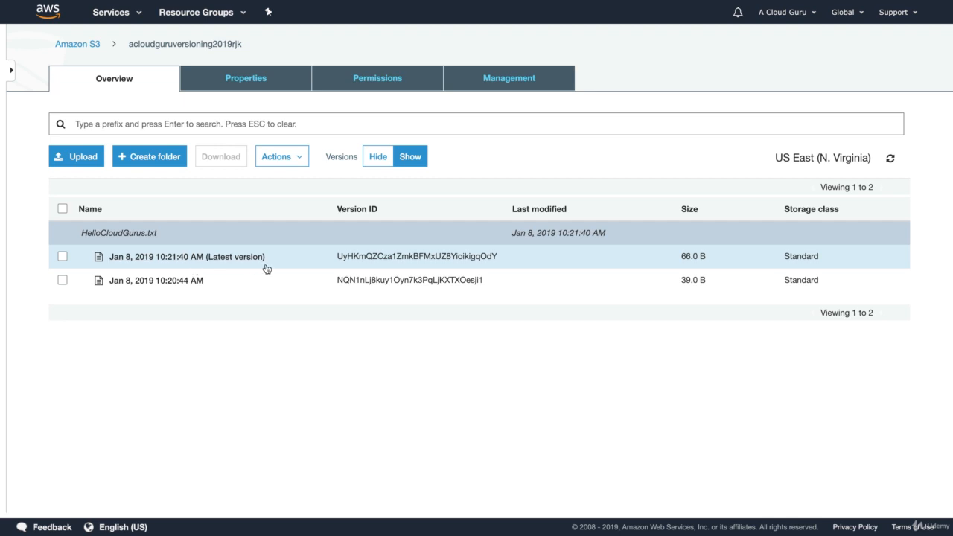
- Start a replication rule on acloudguruversioning2019rjk with the entire bucket as its source
{"action": "left_click", "coordinate": [513, 84]}
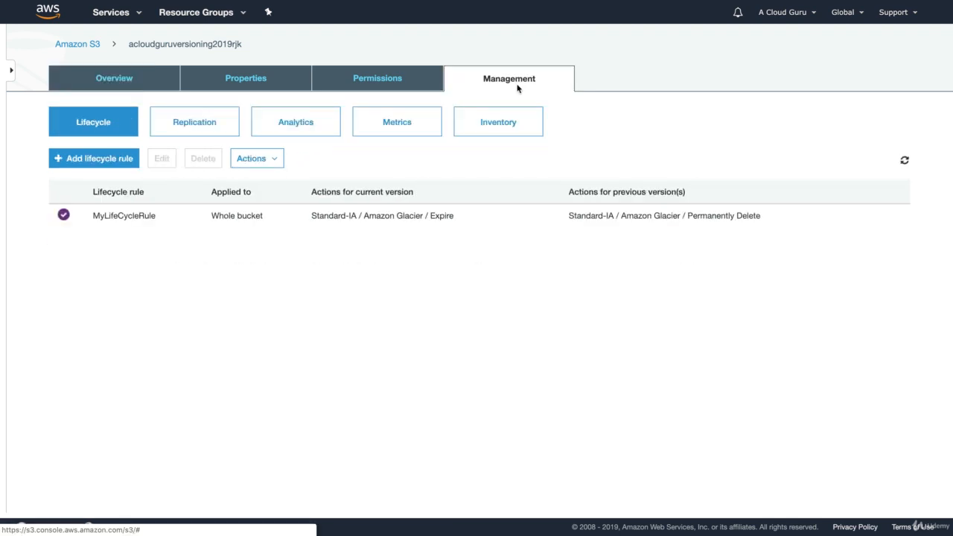
{"action": "left_click", "coordinate": [187, 122]}
{"action": "left_click", "coordinate": [82, 158]}
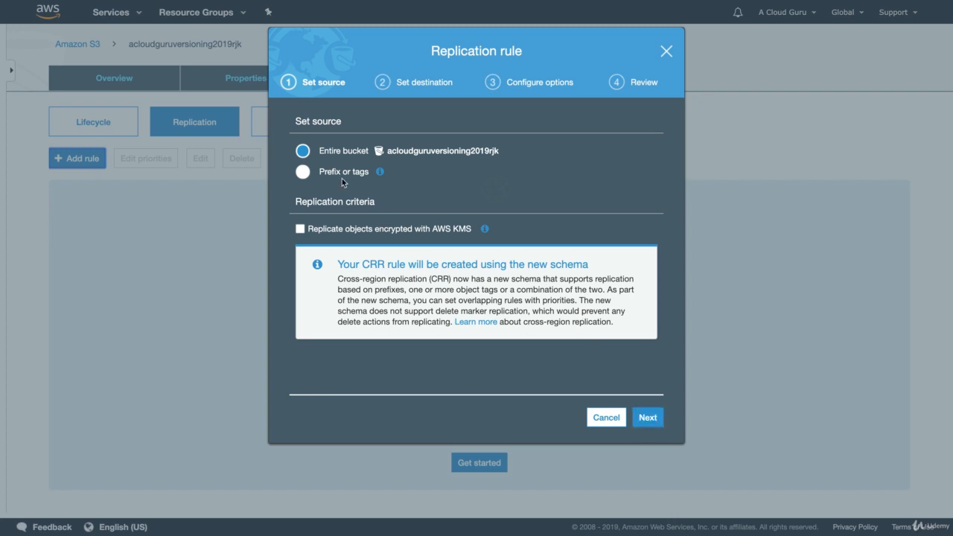
{"action": "left_click", "coordinate": [647, 419]}
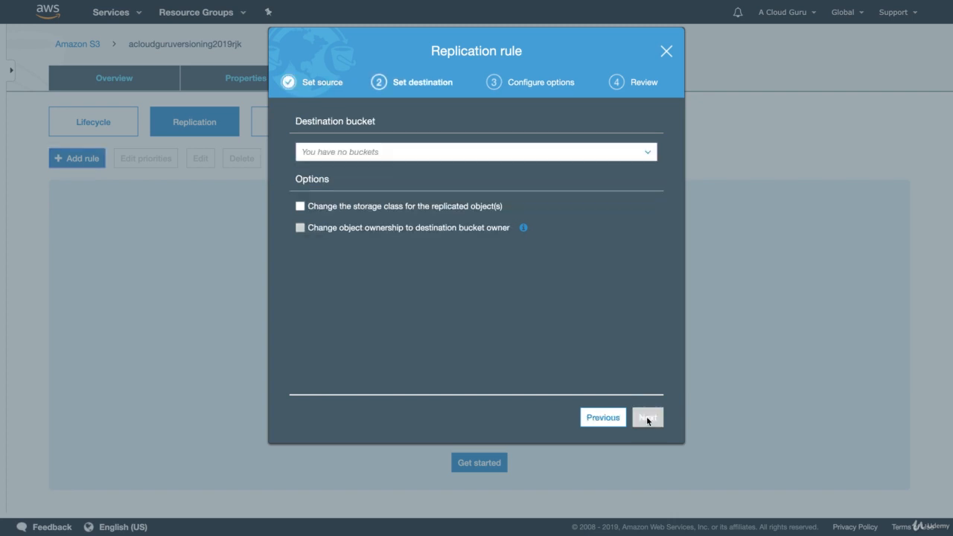
- Set the rule's destination to a new bucket named crossregionreplication542322423 in the EU (Ireland) region
{"action": "left_click", "coordinate": [355, 158]}
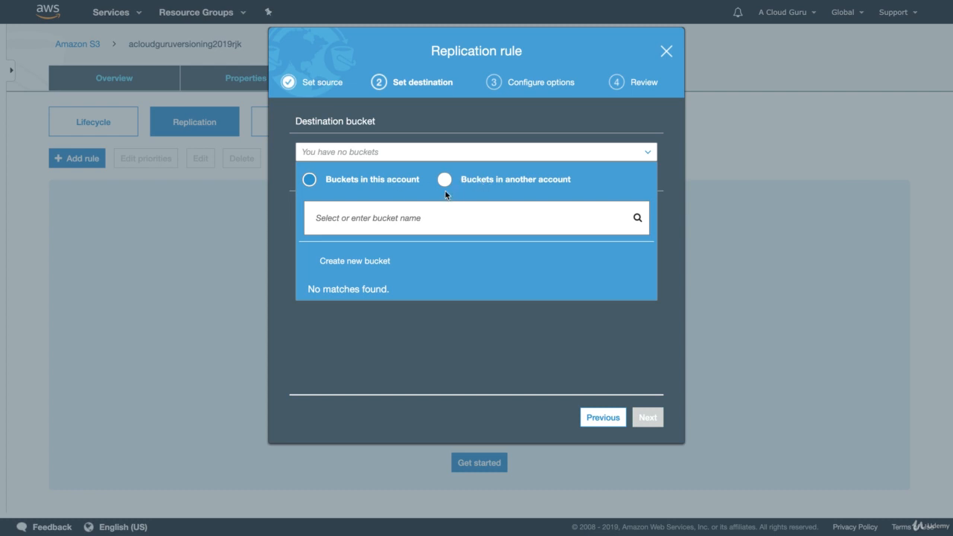
{"action": "left_click", "coordinate": [359, 262]}
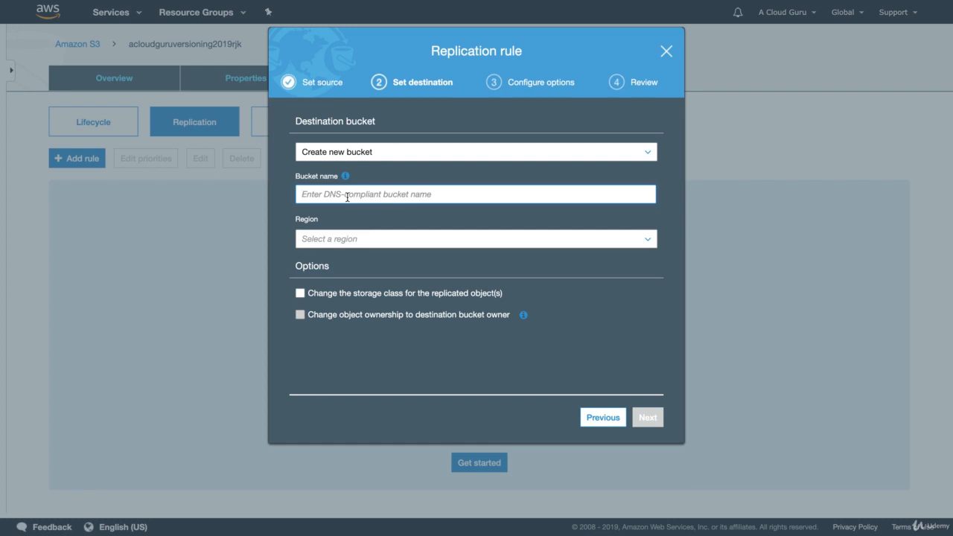
{"action": "type", "text": "crossre"}
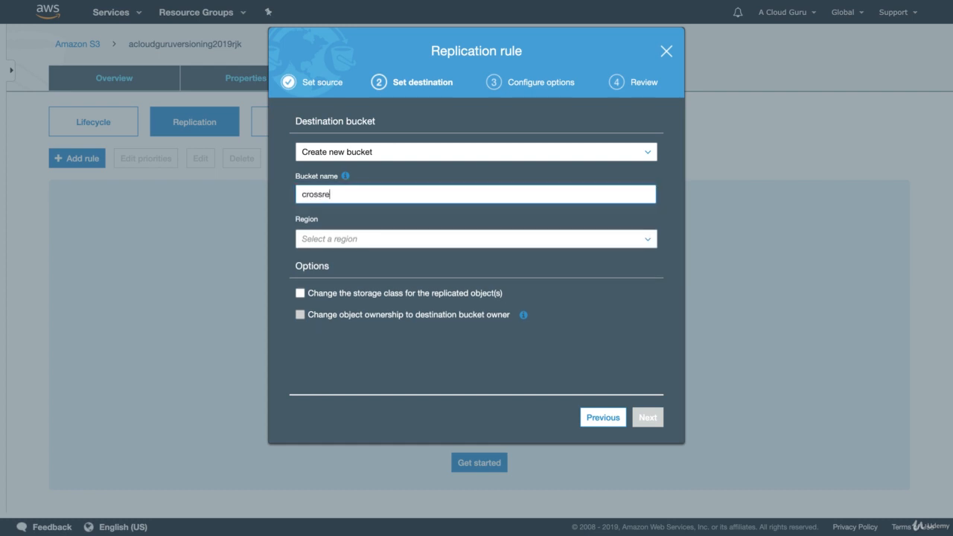
{"action": "type", "text": "gionreplication542332423"}
{"action": "left_click", "coordinate": [363, 238]}
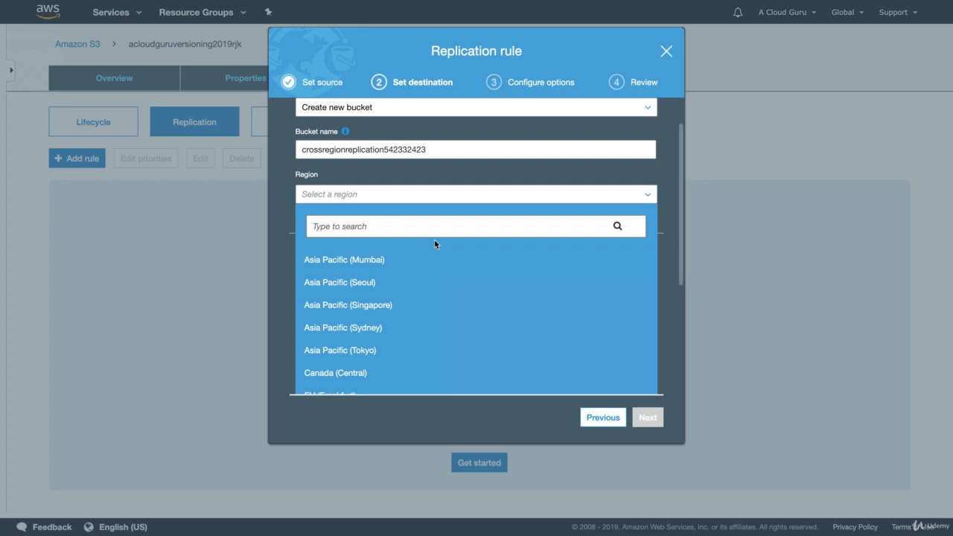
{"action": "scroll", "coordinate": [439, 254], "scroll_direction": "down", "scroll_amount": 5}
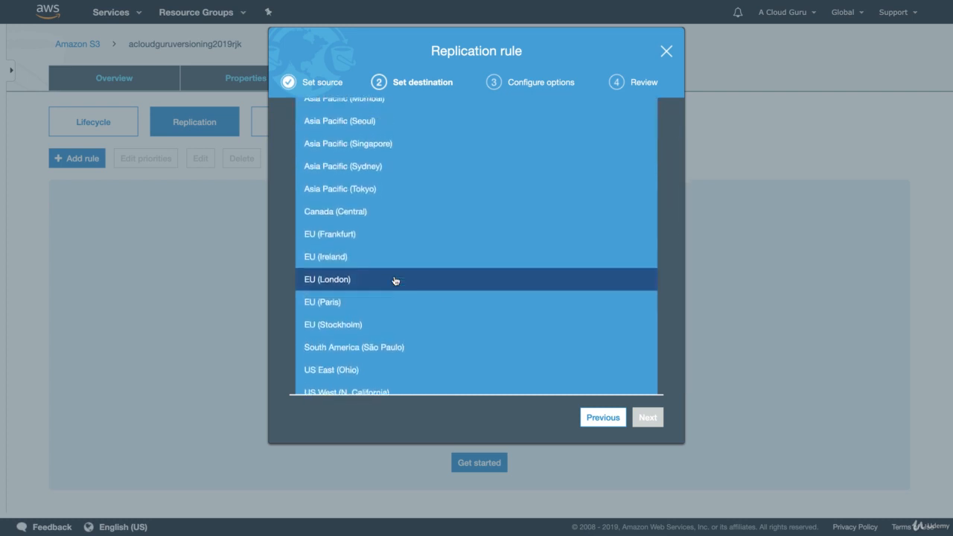
{"action": "left_click", "coordinate": [358, 256]}
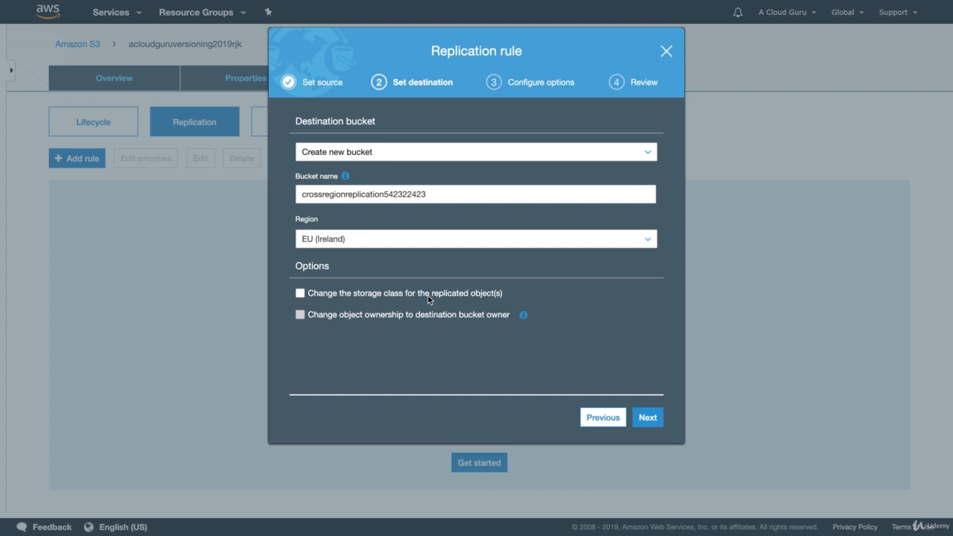
{"action": "left_click", "coordinate": [649, 418]}
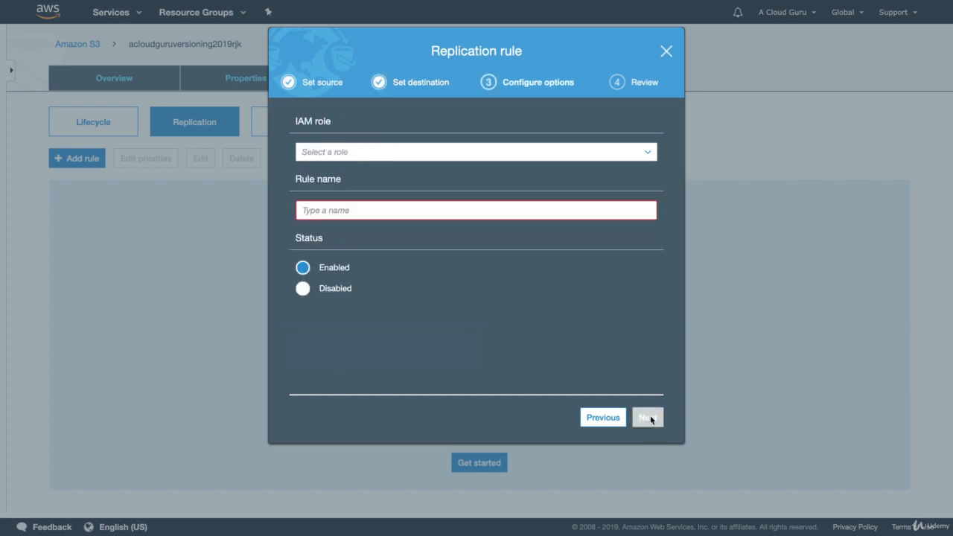
- Assign a new IAM role to the replication rule, name it CRR-Ireland with status Enabled, and save it
{"action": "left_click", "coordinate": [337, 153]}
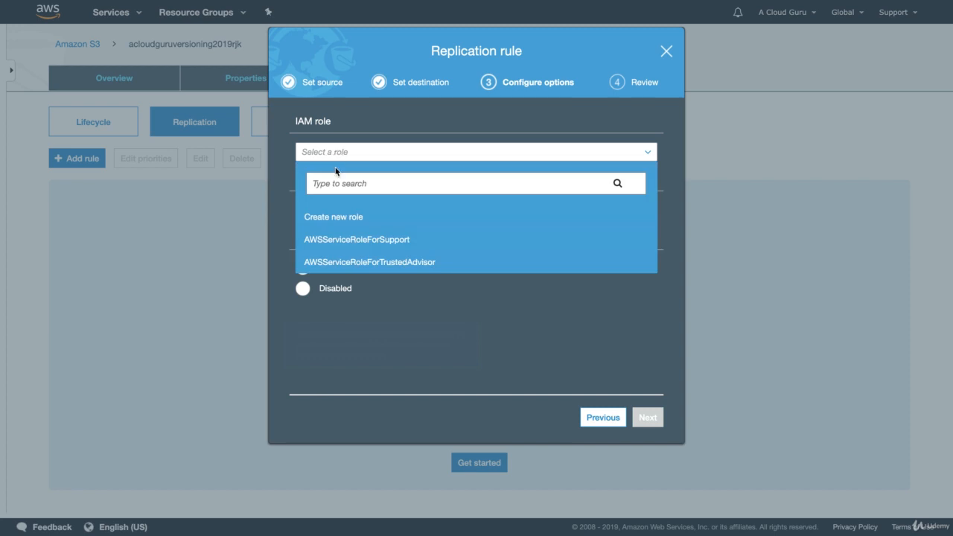
{"action": "left_click", "coordinate": [336, 217]}
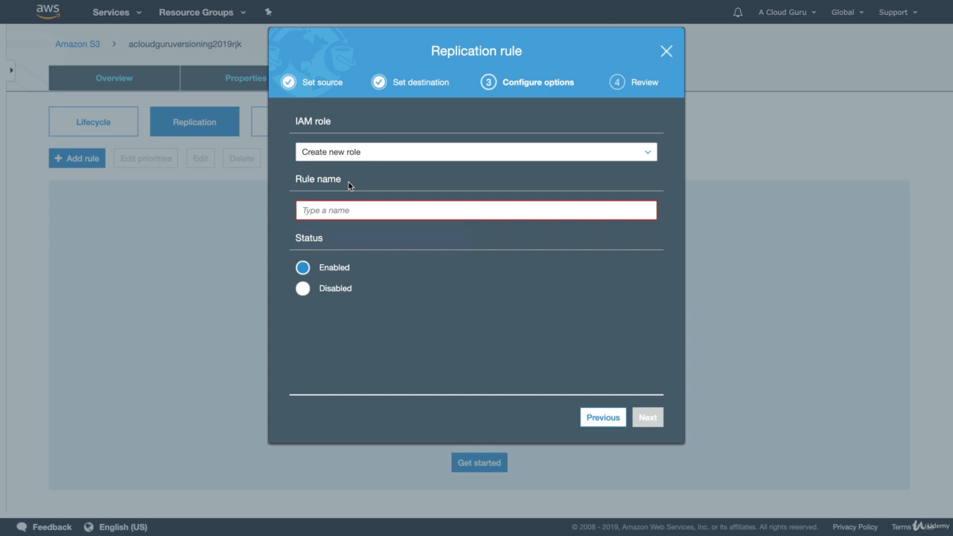
{"action": "left_click", "coordinate": [340, 204]}
{"action": "type", "text": "CR"}
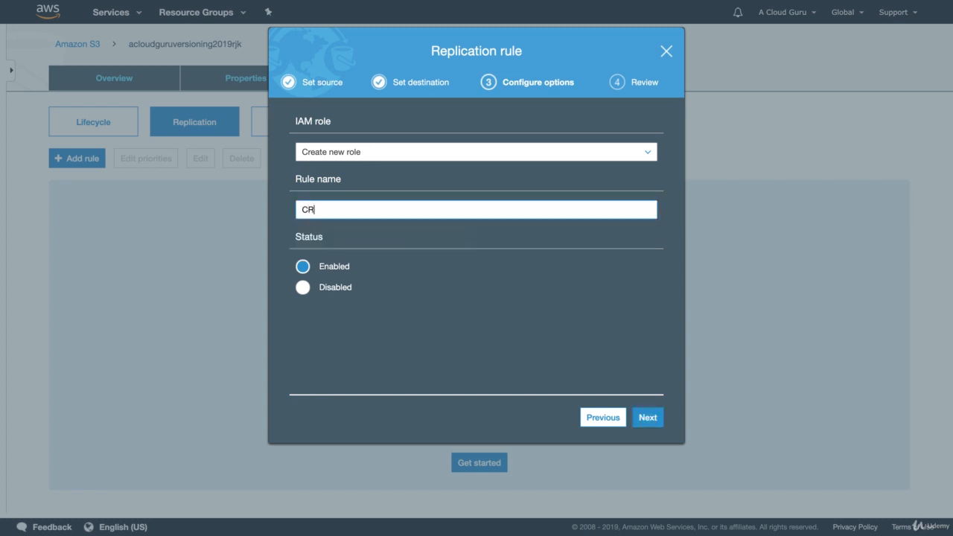
{"action": "type", "text": "R-Ireland"}
{"action": "left_click", "coordinate": [647, 417]}
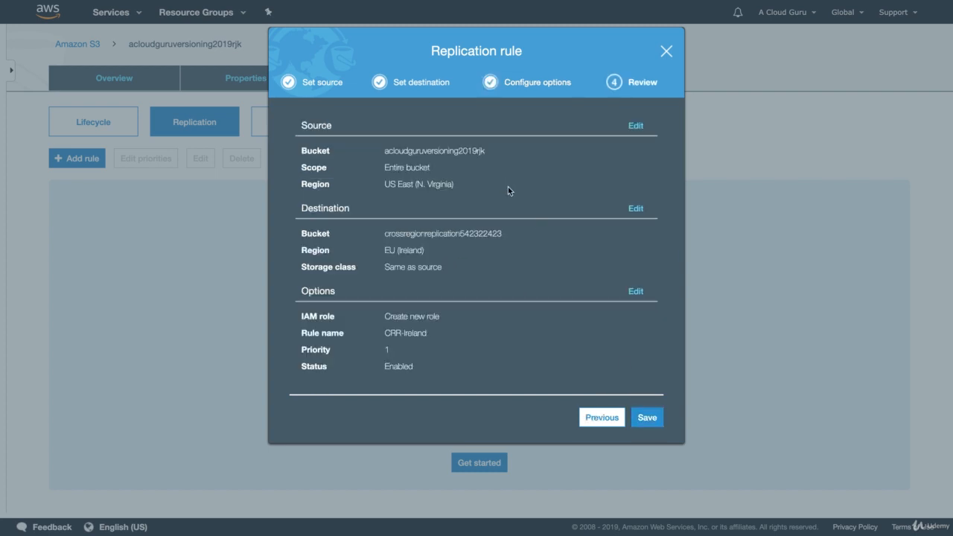
{"action": "left_click", "coordinate": [648, 417]}
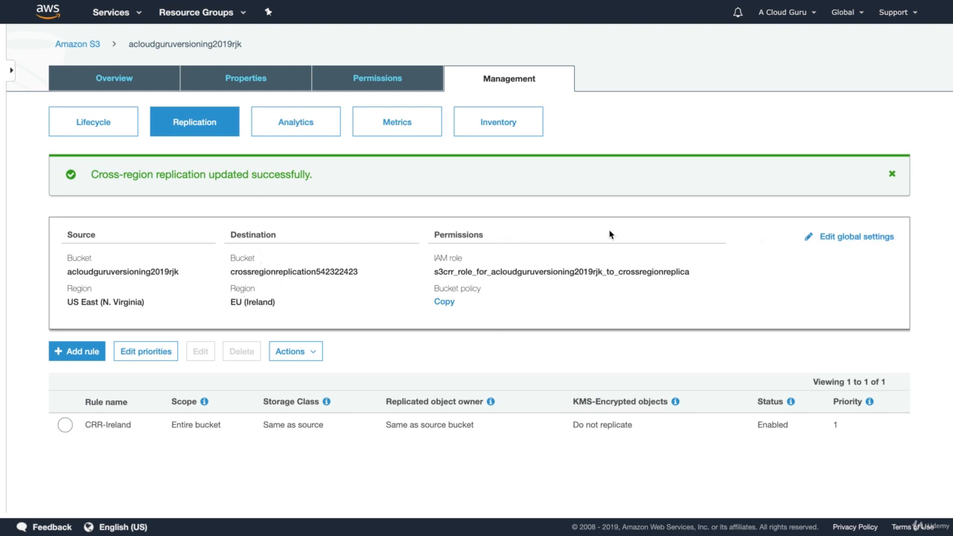
- Inspect the crossregionreplication542322423 destination bucket for replicated objects, with versions shown
{"action": "left_click", "coordinate": [96, 47]}
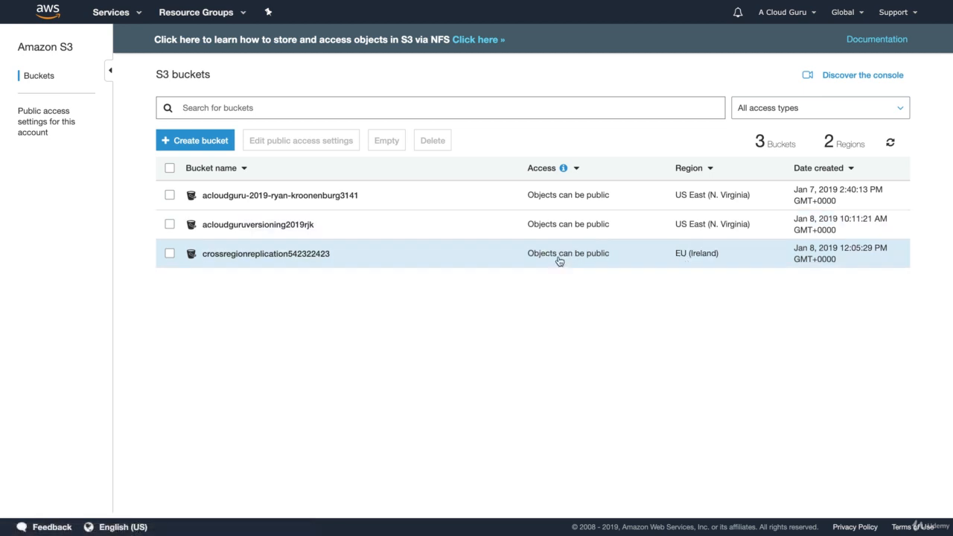
{"action": "left_click", "coordinate": [256, 254]}
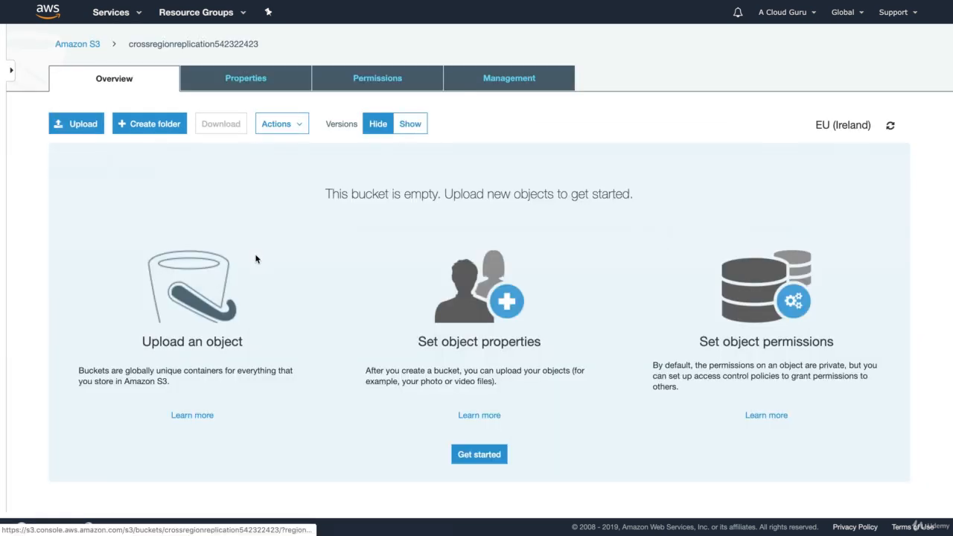
{"action": "left_click", "coordinate": [410, 124]}
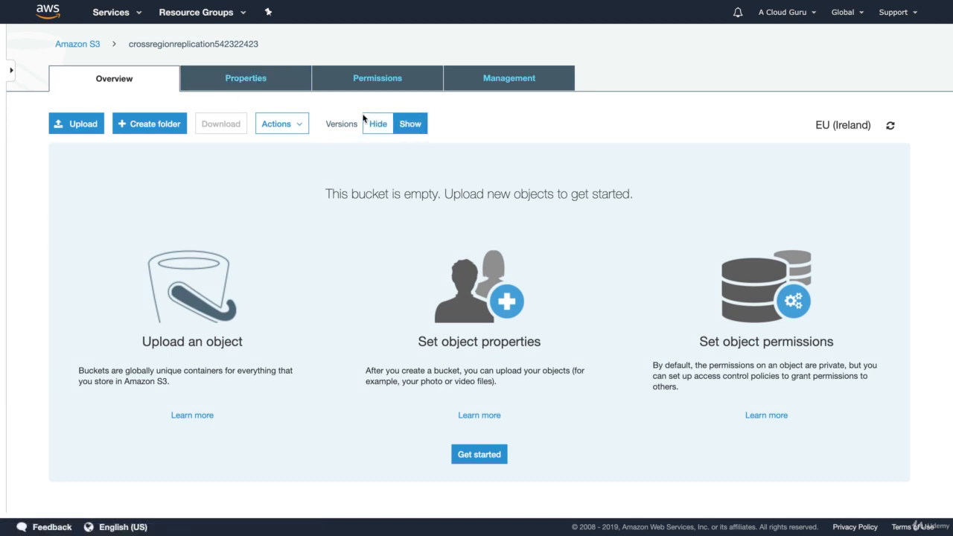
- Upload HelloCloudGurus.txt from the Downloads folder to the acloudguruversioning2019rjk bucket with its versions shown
{"action": "left_click", "coordinate": [88, 46]}
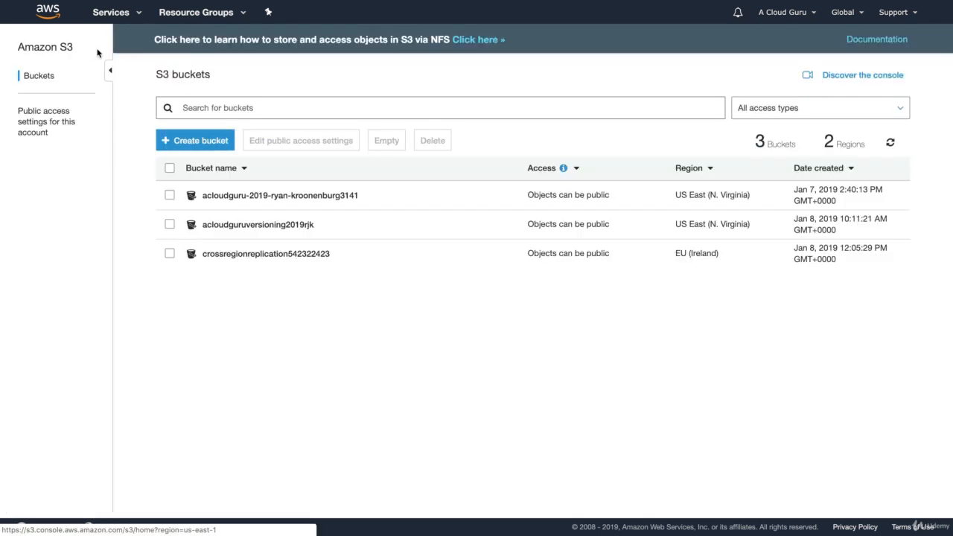
{"action": "left_click", "coordinate": [274, 225]}
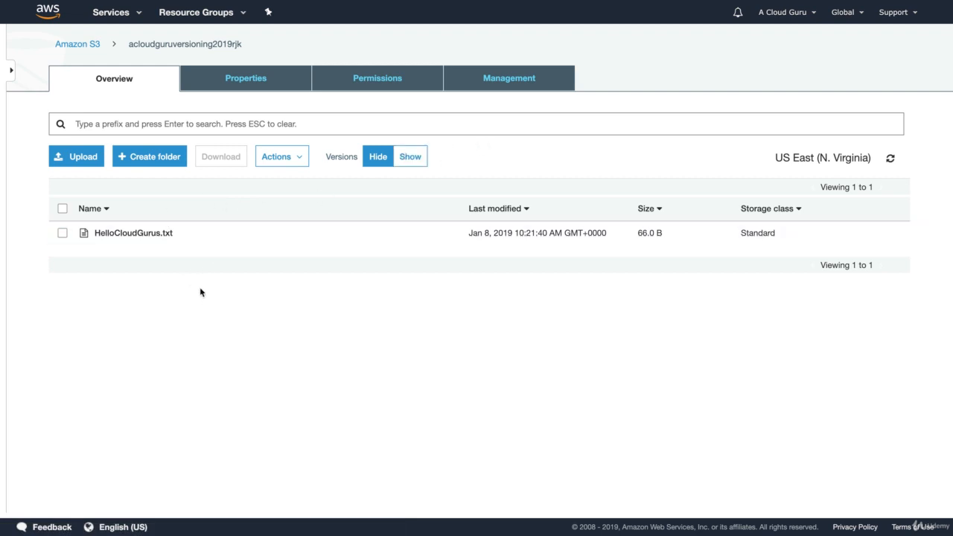
{"action": "left_click", "coordinate": [408, 158]}
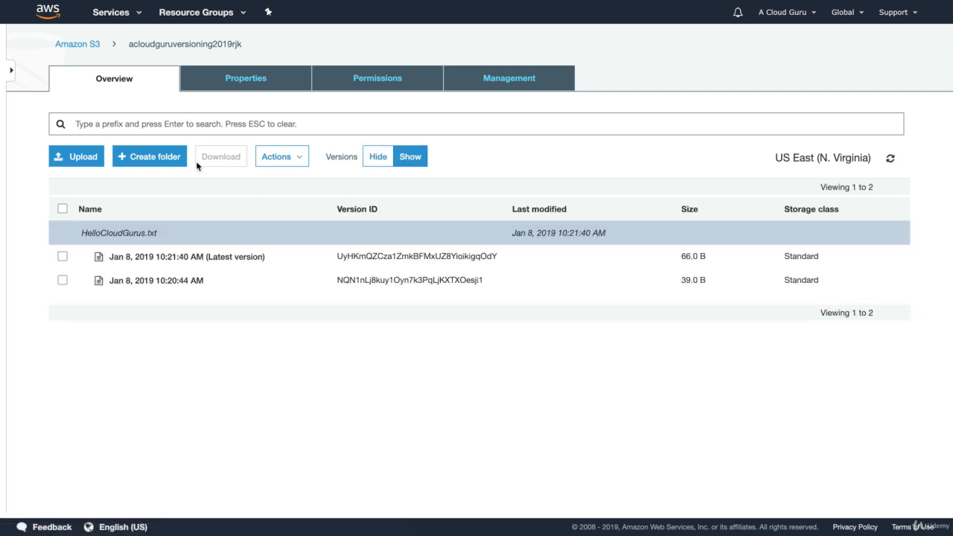
{"action": "left_click", "coordinate": [84, 158]}
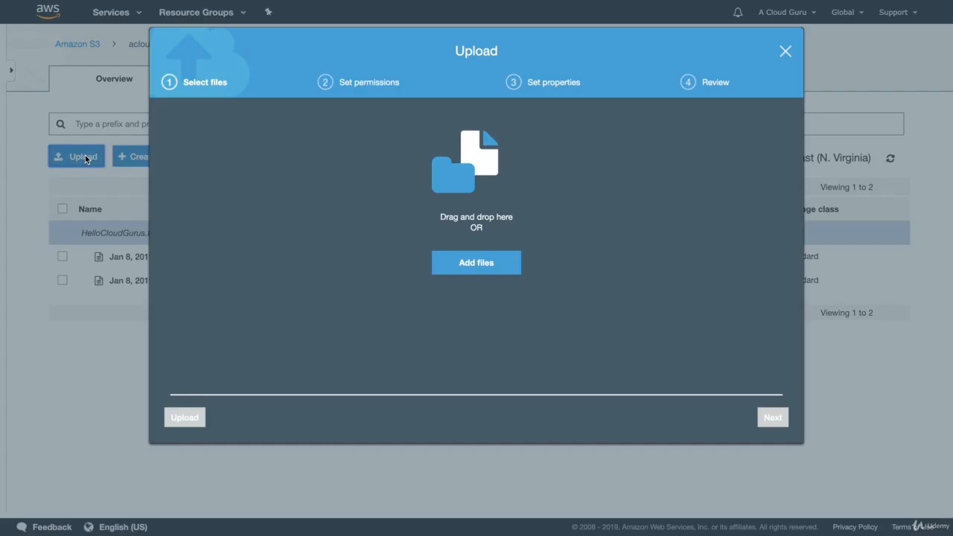
{"action": "left_click", "coordinate": [464, 266]}
{"action": "left_click", "coordinate": [393, 58]}
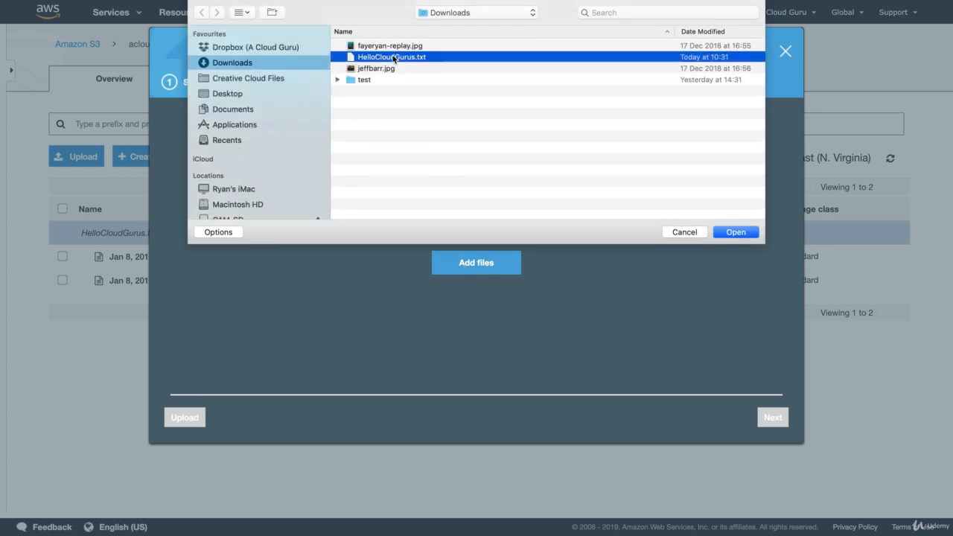
{"action": "left_click", "coordinate": [737, 230]}
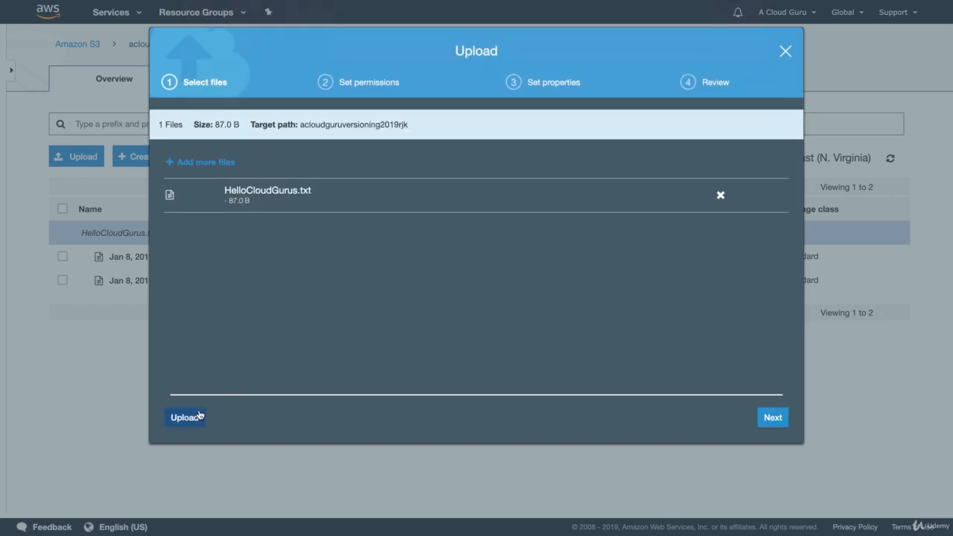
{"action": "left_click", "coordinate": [185, 417]}
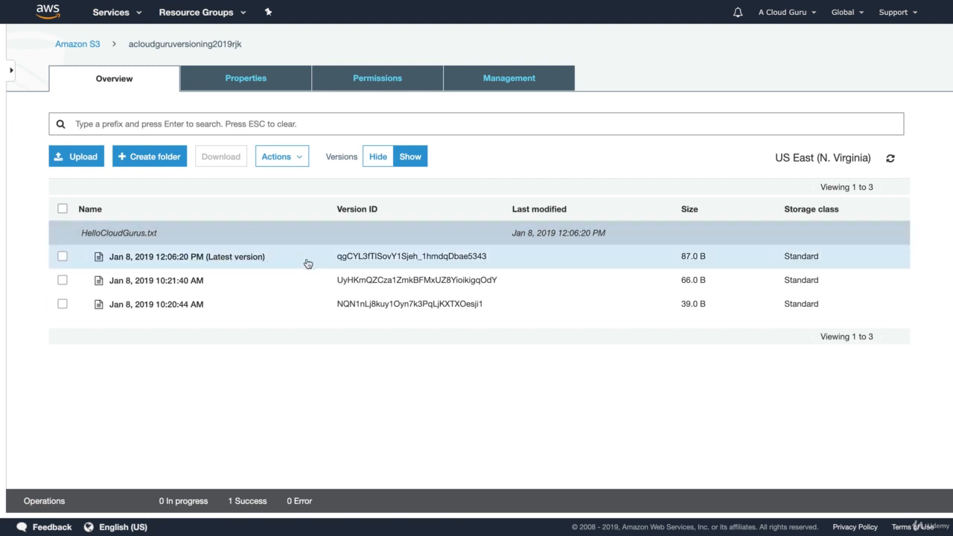
- Review the details of the latest HelloCloudGurus.txt version and open its object URL, then return to the bucket
{"action": "left_click", "coordinate": [259, 257]}
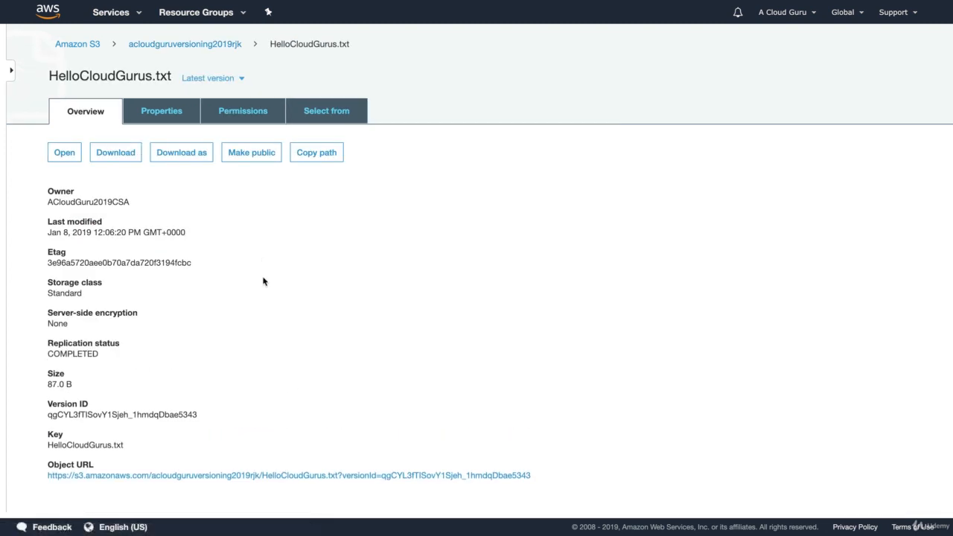
{"action": "left_click", "coordinate": [268, 476]}
{"action": "scroll", "coordinate": [359, 322], "scroll_direction": "left", "scroll_amount": 5}
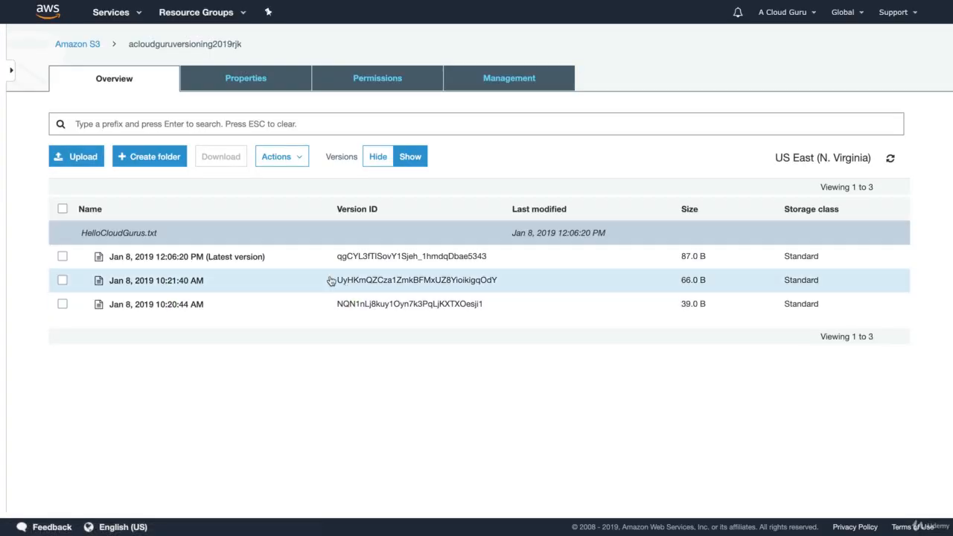
- Make the latest version of HelloCloudGurus.txt public, check its details and return to the bucket's version list
{"action": "left_click", "coordinate": [64, 257]}
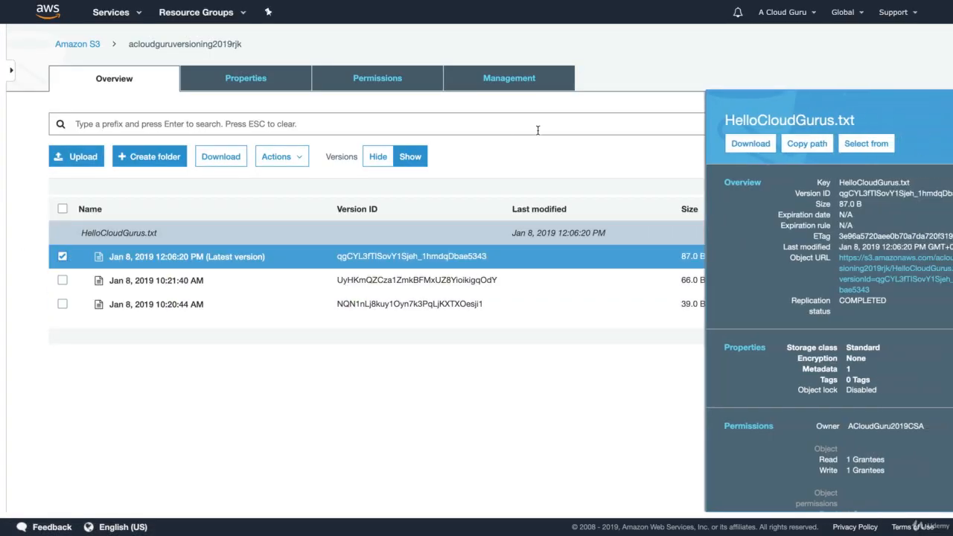
{"action": "left_click", "coordinate": [281, 156]}
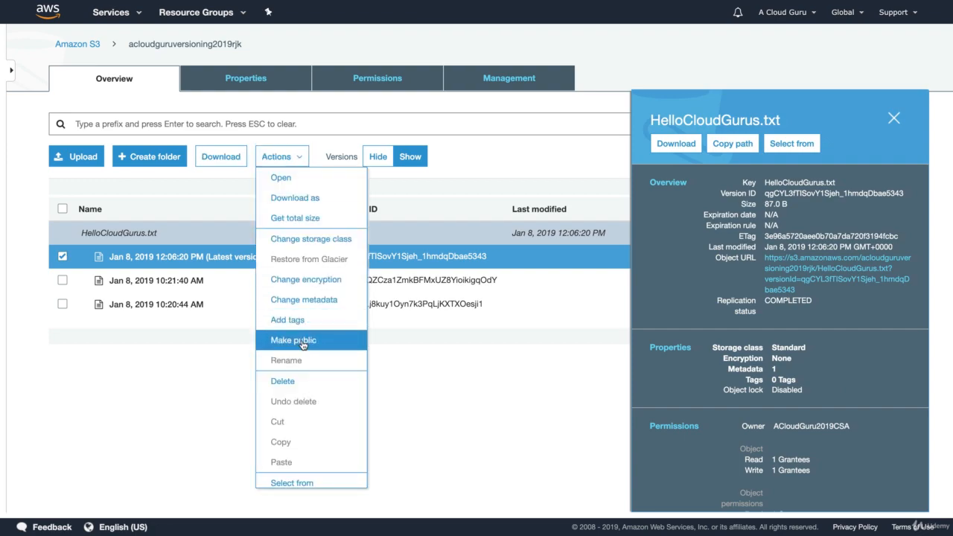
{"action": "left_click", "coordinate": [293, 340]}
{"action": "left_click", "coordinate": [658, 420]}
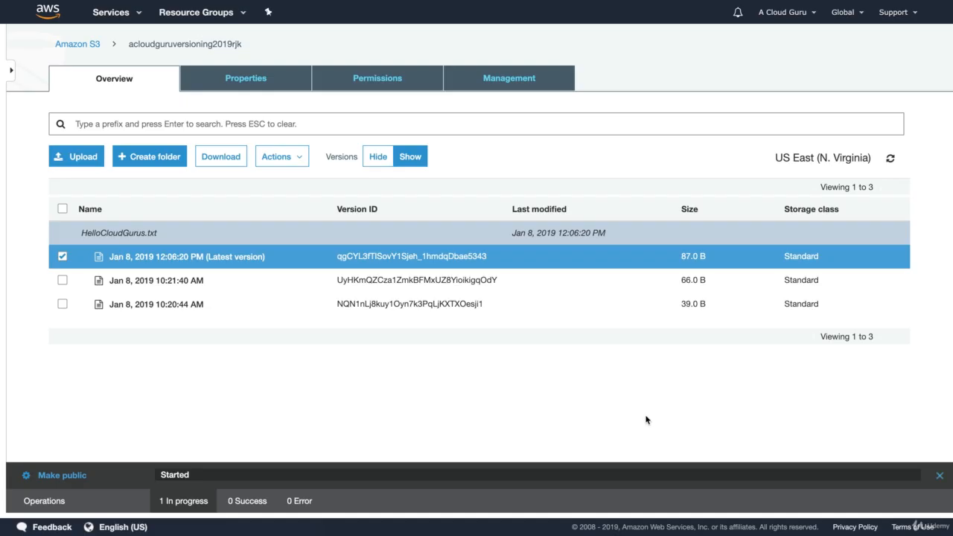
{"action": "left_click", "coordinate": [215, 260]}
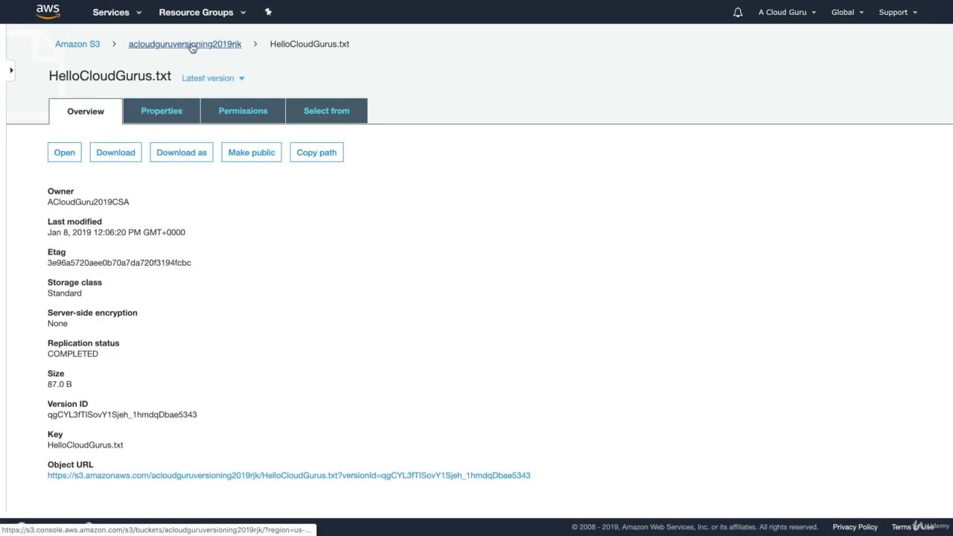
{"action": "left_click", "coordinate": [193, 46]}
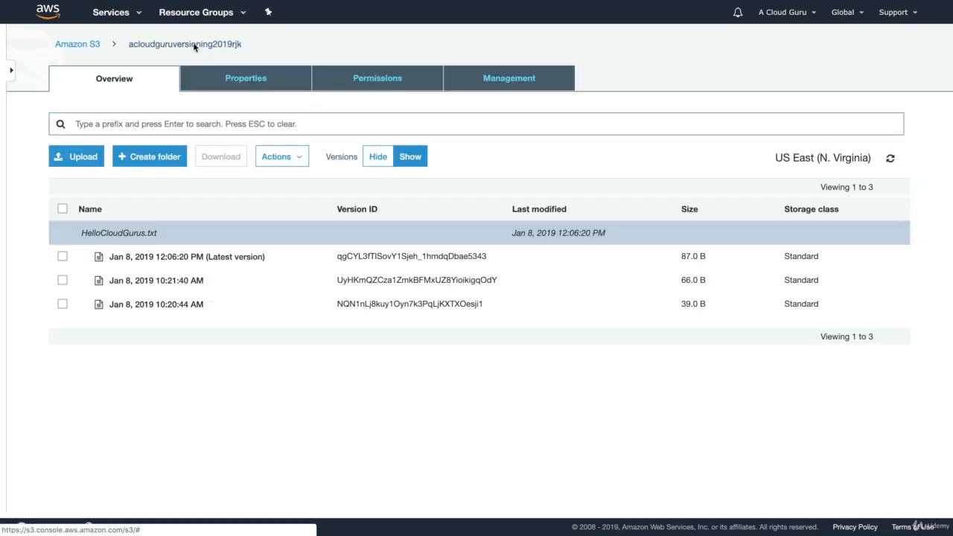
- Check the crossregionreplication542322423 bucket for the replicated HelloCloudGurus.txt and show its versions
{"action": "left_click", "coordinate": [83, 43]}
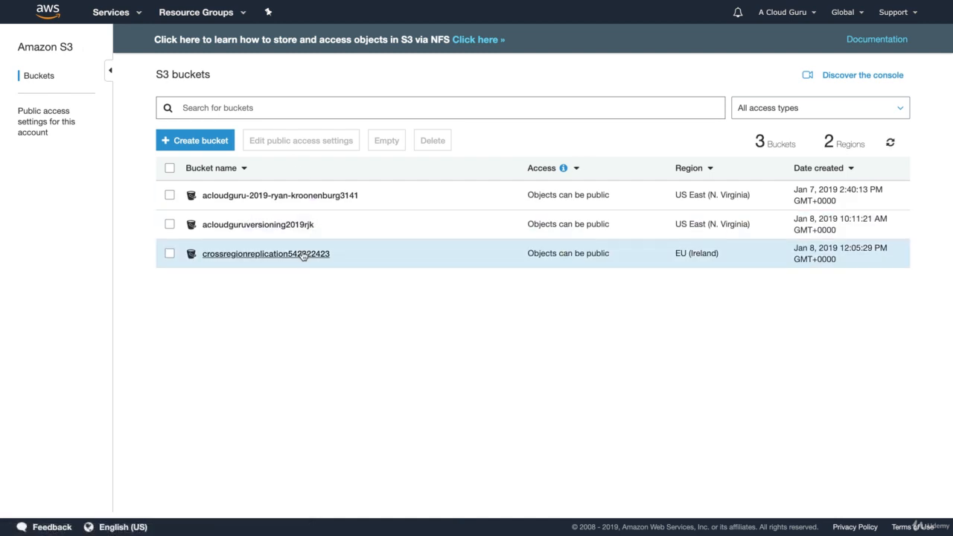
{"action": "left_click", "coordinate": [302, 255]}
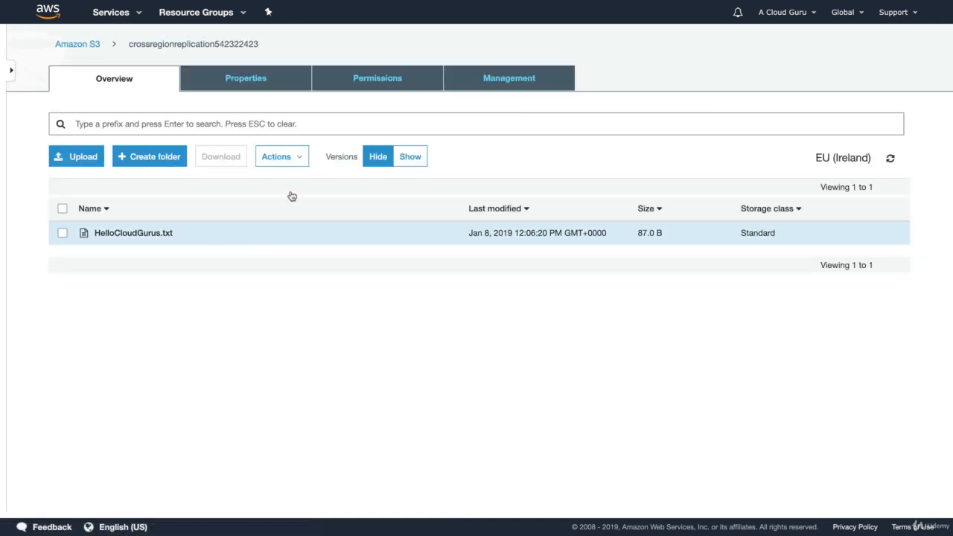
{"action": "left_click", "coordinate": [415, 160]}
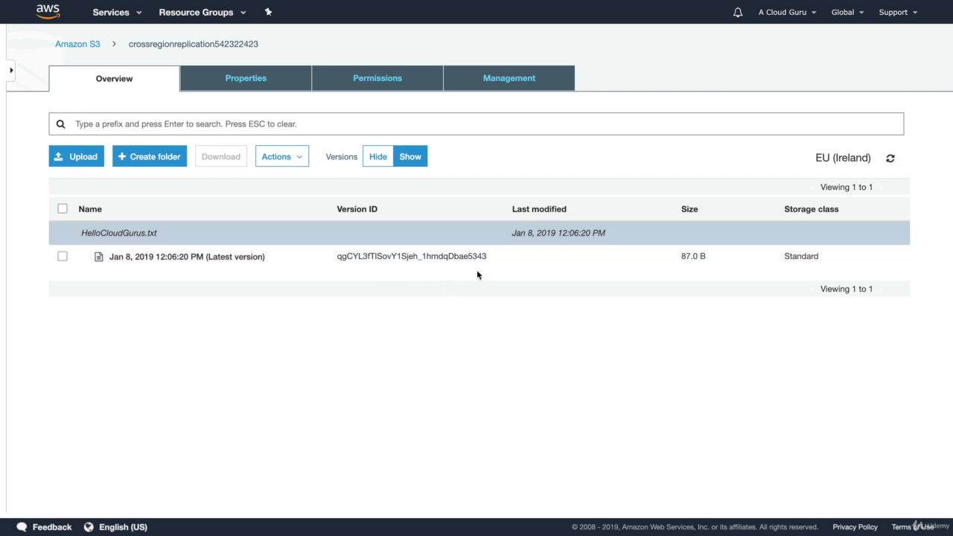
- Delete HelloCloudGurus.txt from acloudguruversioning2019rjk with versions hidden, and show the bucket's versions again
{"action": "left_click", "coordinate": [87, 43]}
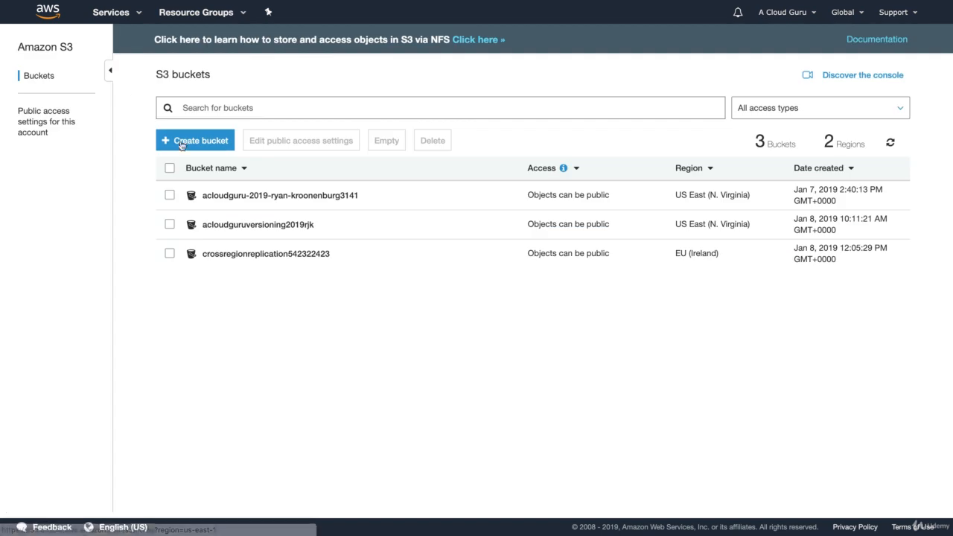
{"action": "left_click", "coordinate": [287, 225]}
{"action": "left_click", "coordinate": [418, 162]}
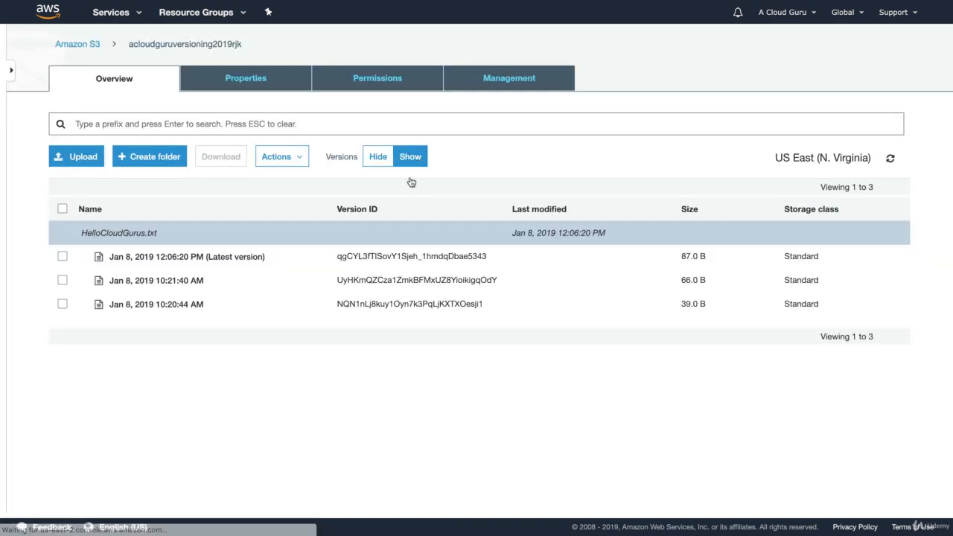
{"action": "left_click", "coordinate": [375, 162]}
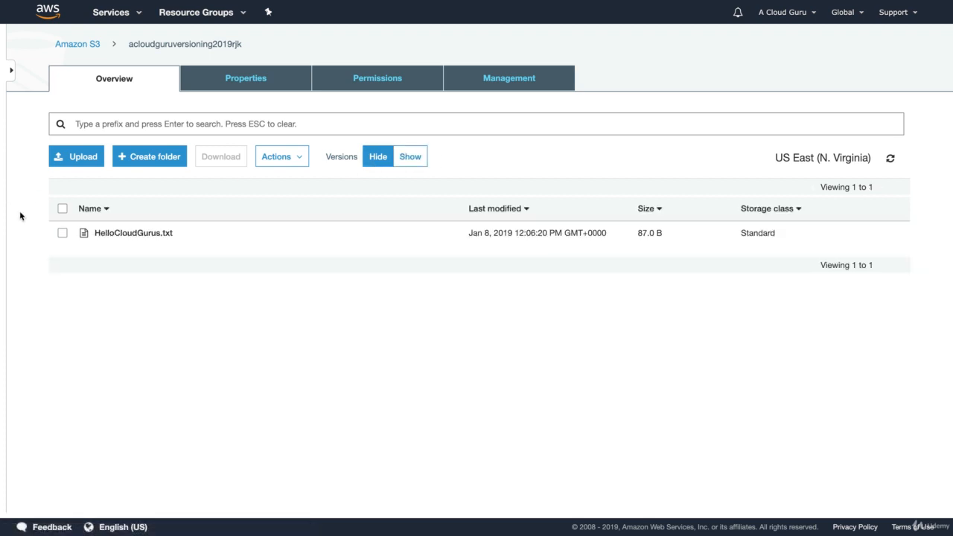
{"action": "left_click", "coordinate": [62, 234]}
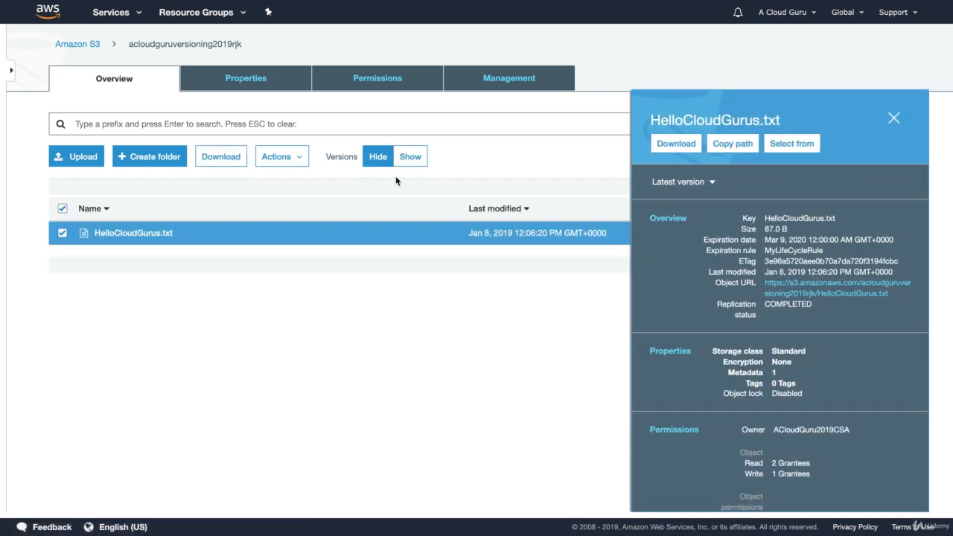
{"action": "left_click", "coordinate": [280, 156]}
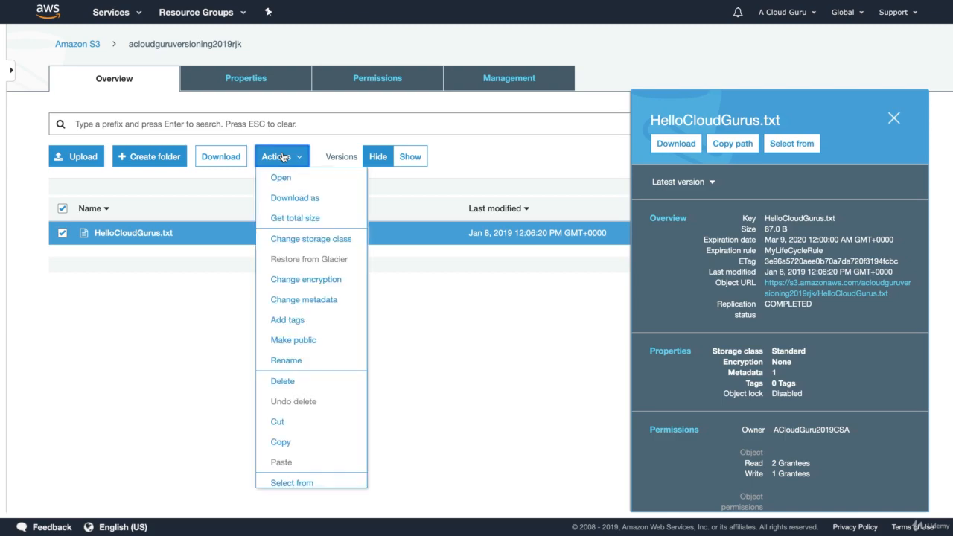
{"action": "left_click", "coordinate": [290, 379]}
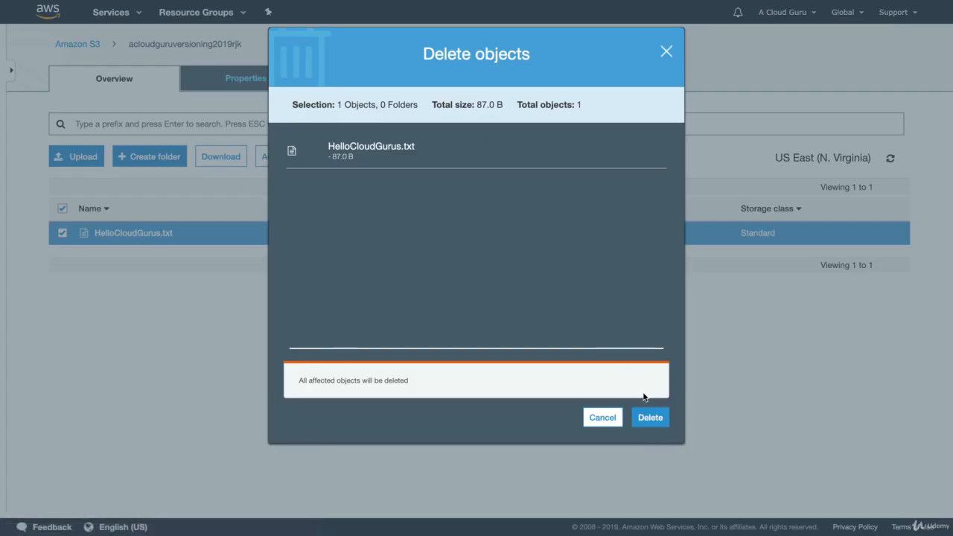
{"action": "left_click", "coordinate": [649, 418]}
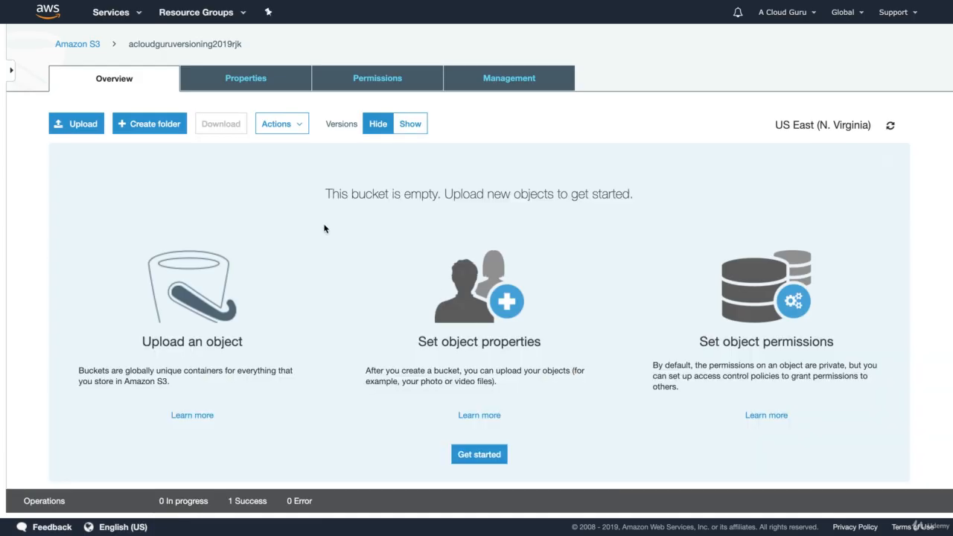
{"action": "left_click", "coordinate": [410, 124]}
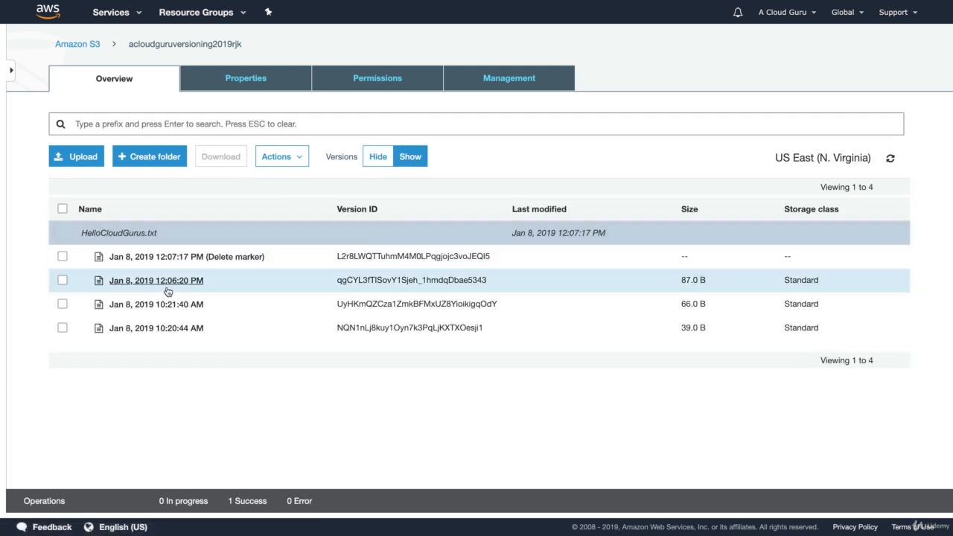
- Inspect crossregionreplication542322423 with versions shown and hidden to see whether the deletion of HelloCloudGurus.txt was replicated
{"action": "left_click", "coordinate": [83, 45]}
{"action": "left_click", "coordinate": [291, 254]}
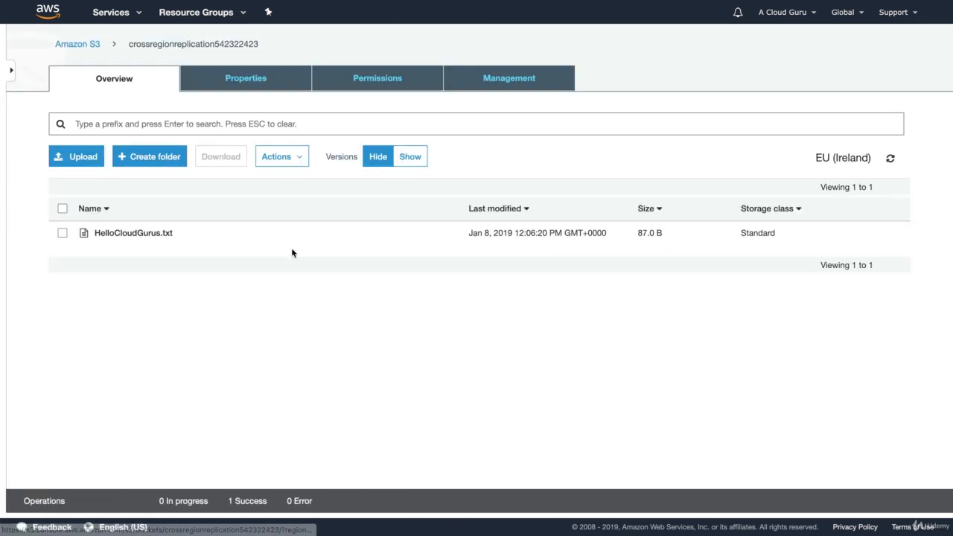
{"action": "left_click", "coordinate": [411, 157]}
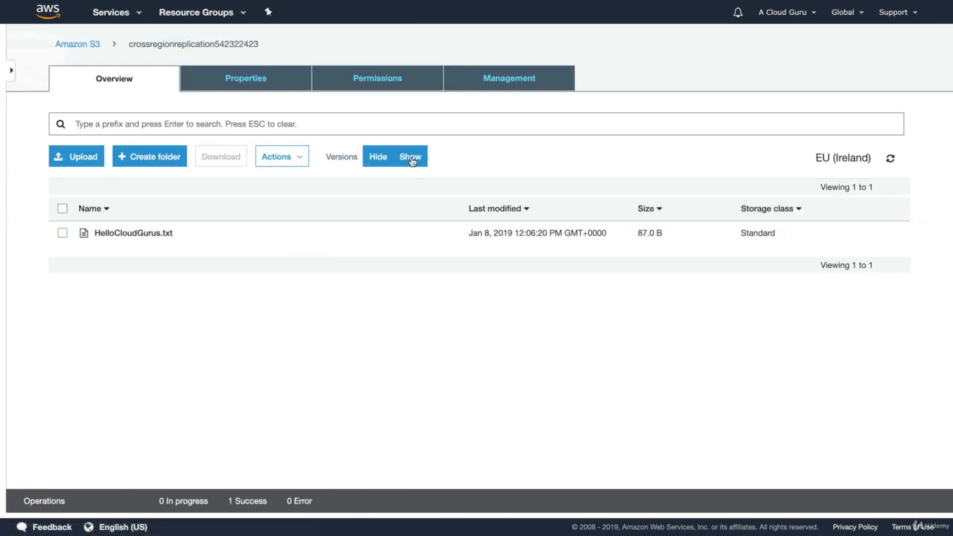
{"action": "left_click", "coordinate": [378, 158]}
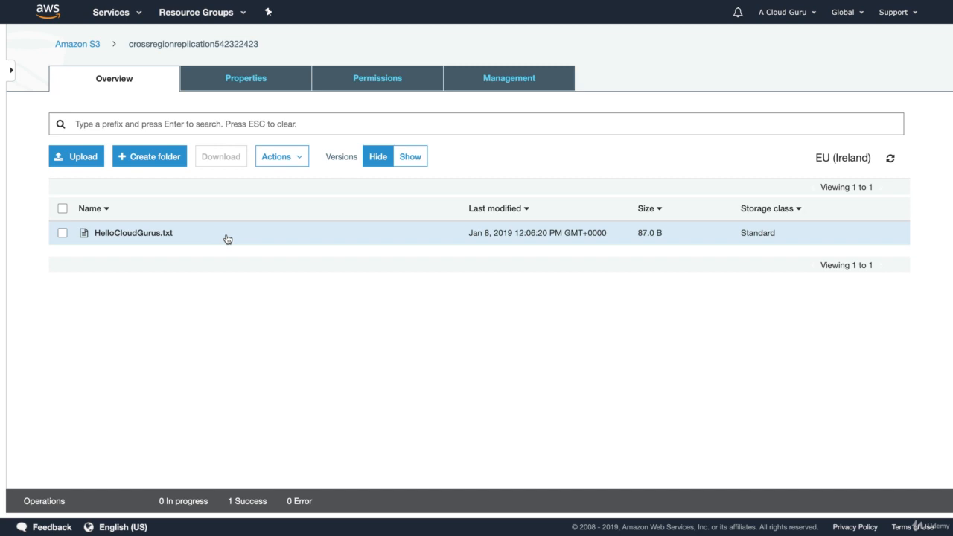
- Restore HelloCloudGurus.txt in acloudguruversioning2019rjk by deleting its delete marker from the version list
{"action": "left_click", "coordinate": [86, 46]}
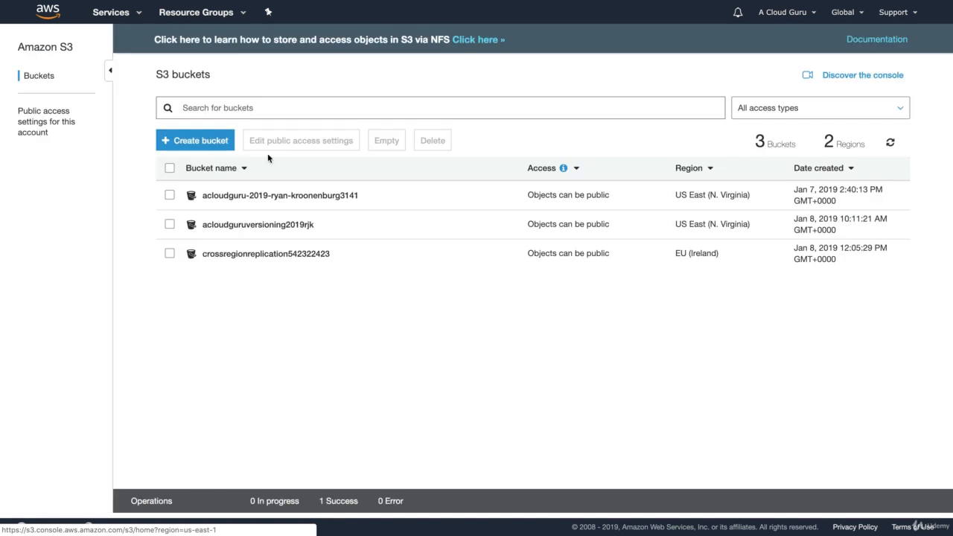
{"action": "left_click", "coordinate": [271, 225]}
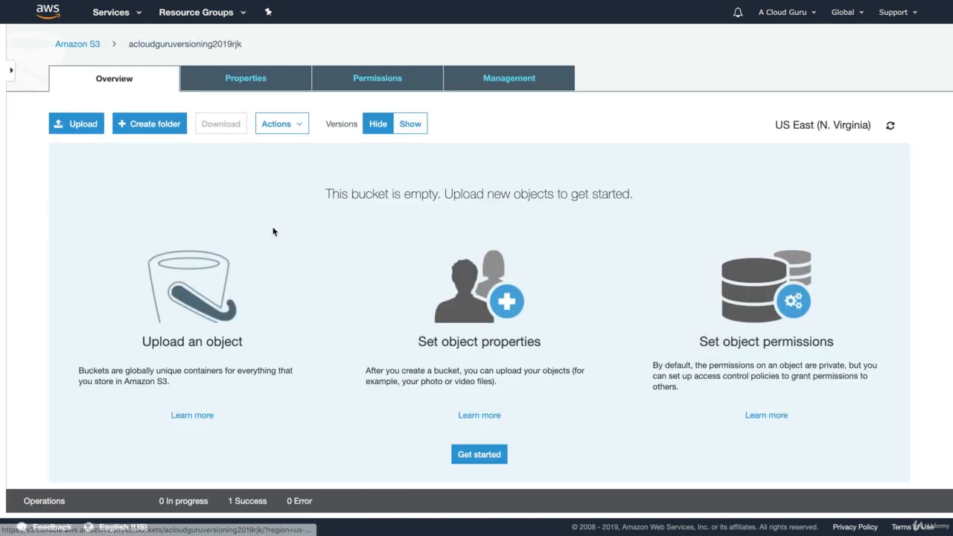
{"action": "left_click", "coordinate": [410, 125]}
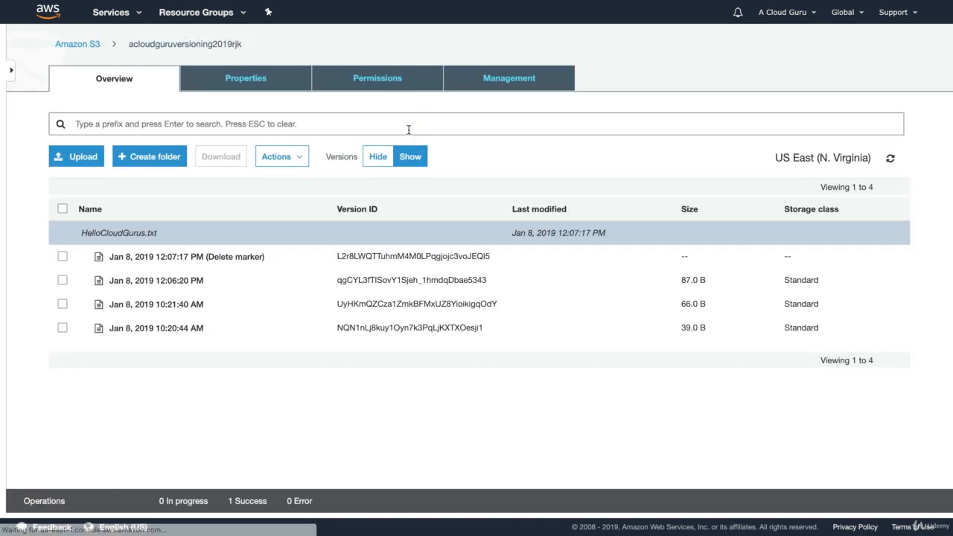
{"action": "left_click", "coordinate": [62, 257]}
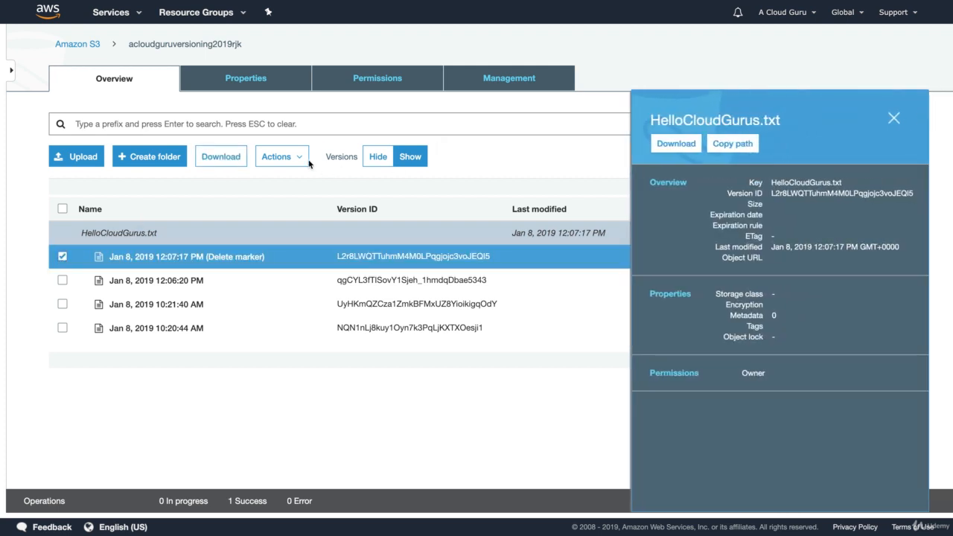
{"action": "left_click", "coordinate": [280, 156]}
{"action": "left_click", "coordinate": [298, 382]}
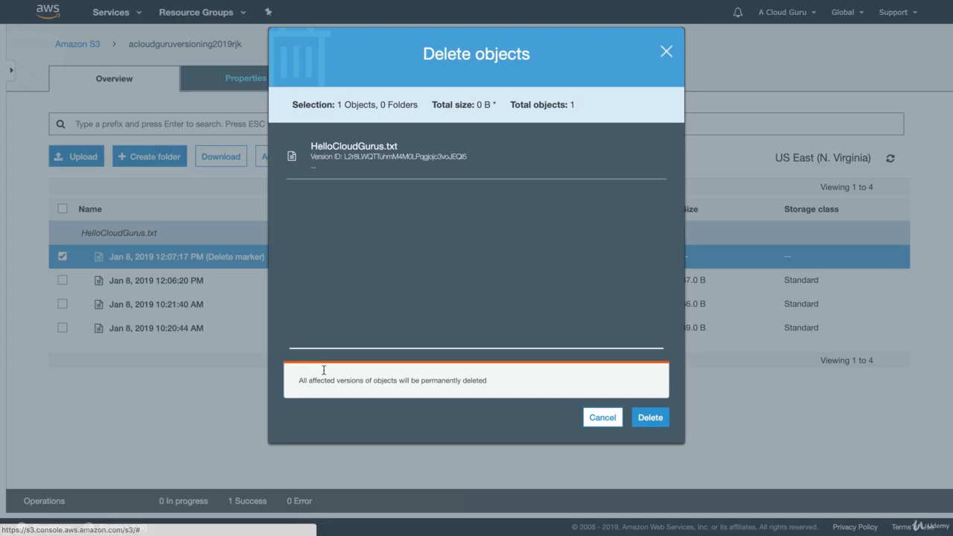
{"action": "left_click", "coordinate": [658, 420]}
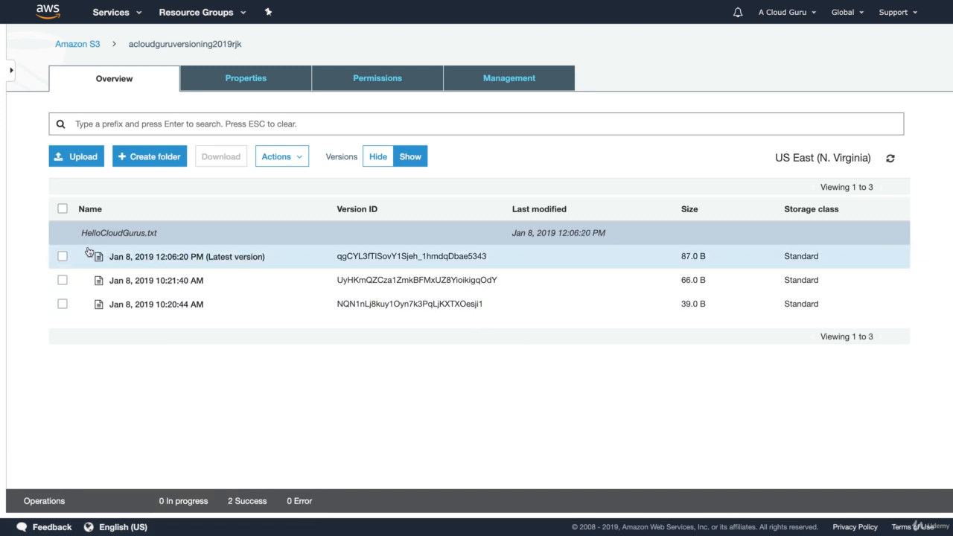
- Permanently delete the latest version of HelloCloudGurus.txt, dated Jan 8, 2019 12:06:20 PM, from acloudguruversioning2019rjk
{"action": "left_click", "coordinate": [62, 258]}
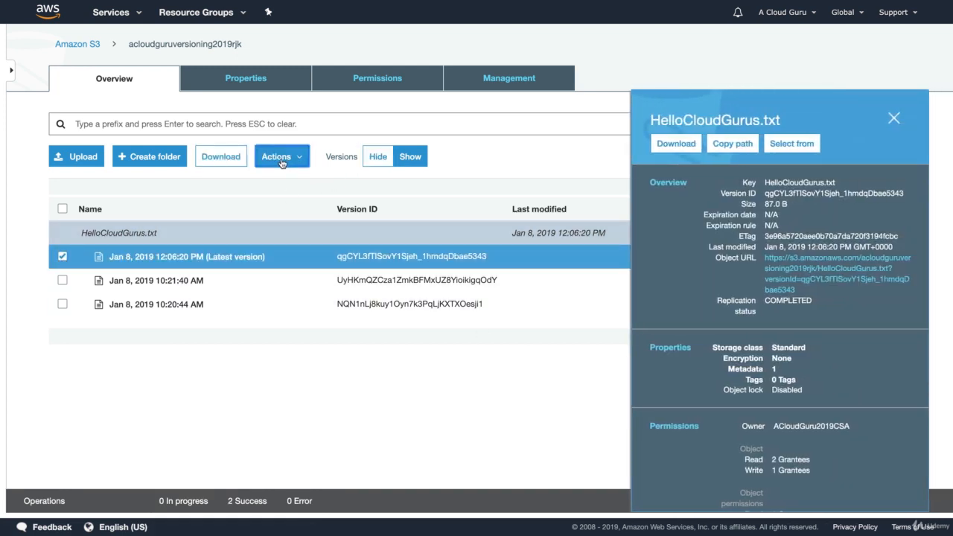
{"action": "left_click", "coordinate": [281, 157]}
{"action": "left_click", "coordinate": [309, 391]}
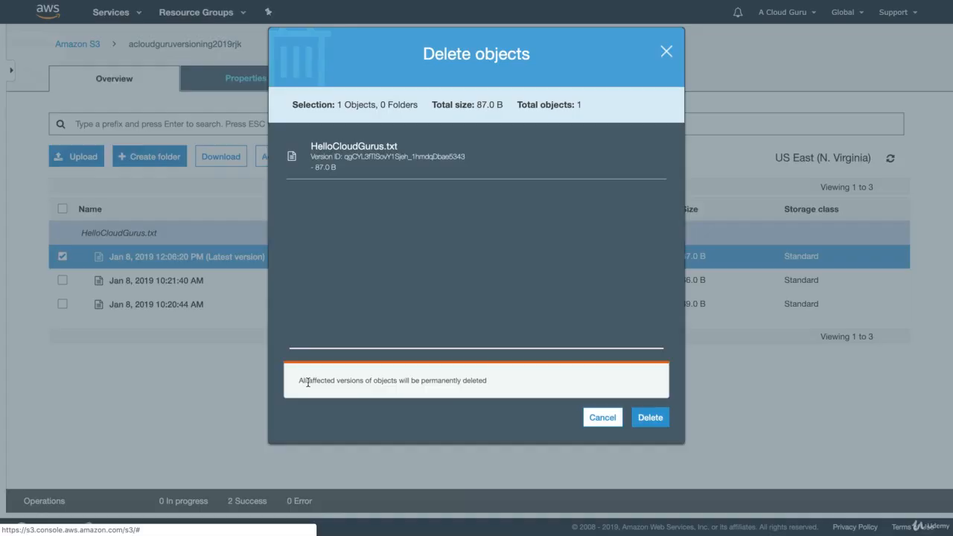
{"action": "left_click", "coordinate": [654, 417]}
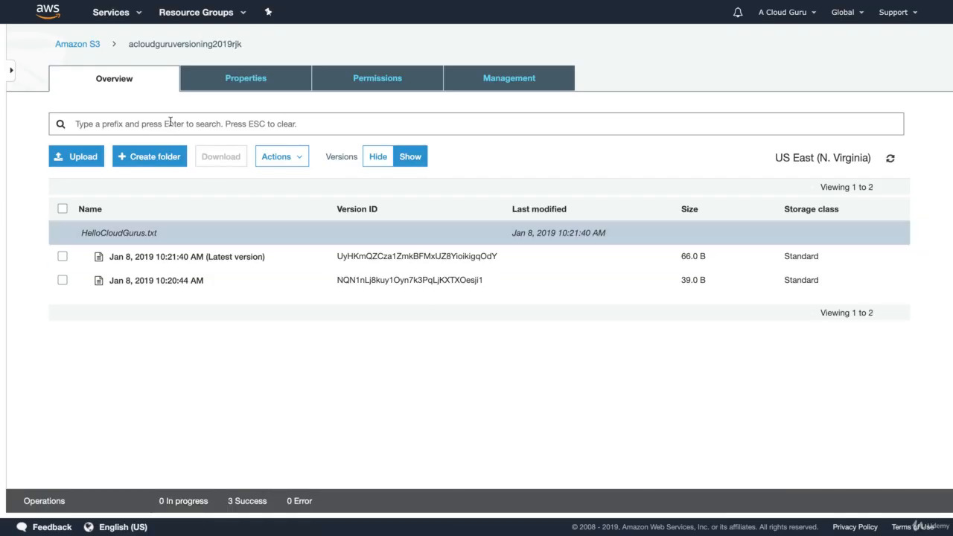
- Show the object versions in crossregionreplication542322423 to check whether the version deletion was replicated
{"action": "left_click", "coordinate": [87, 46]}
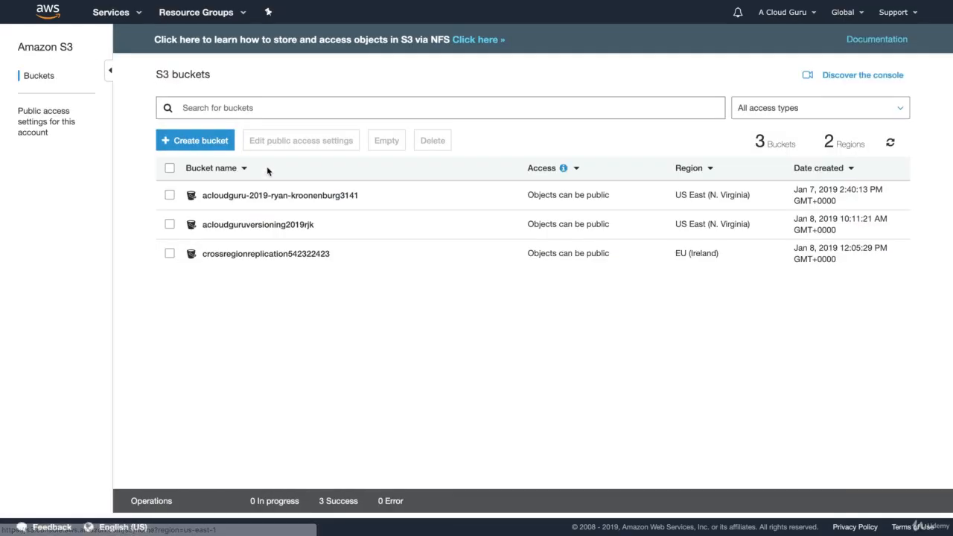
{"action": "left_click", "coordinate": [305, 256]}
{"action": "left_click", "coordinate": [409, 157]}
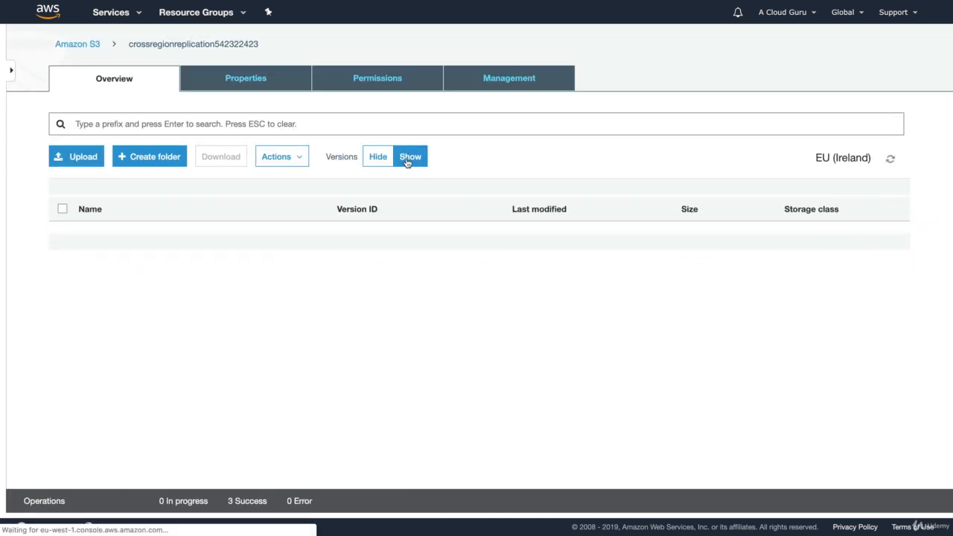